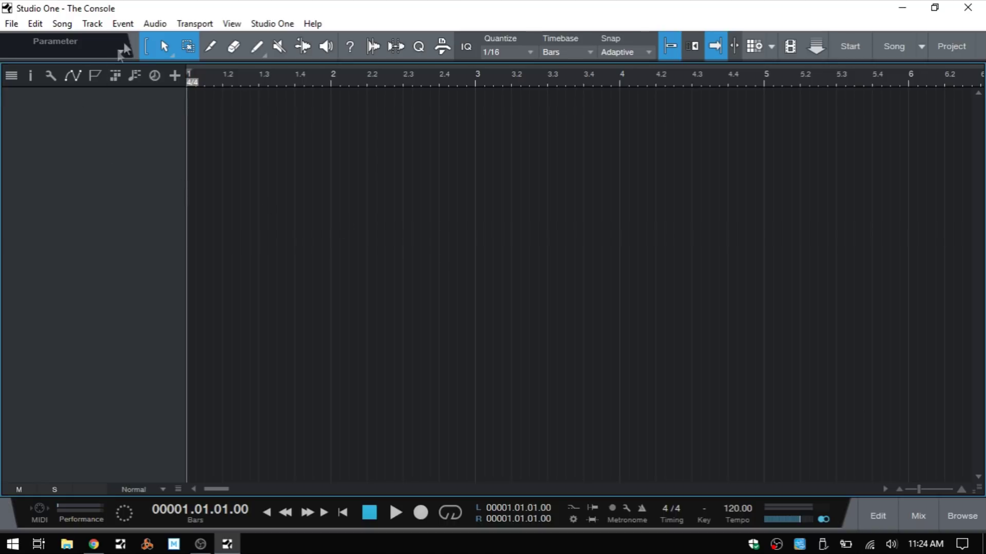
# Step: Open the mixing console below the empty arrangement with F3, showing only the Main channel
pyautogui.click(229, 26)
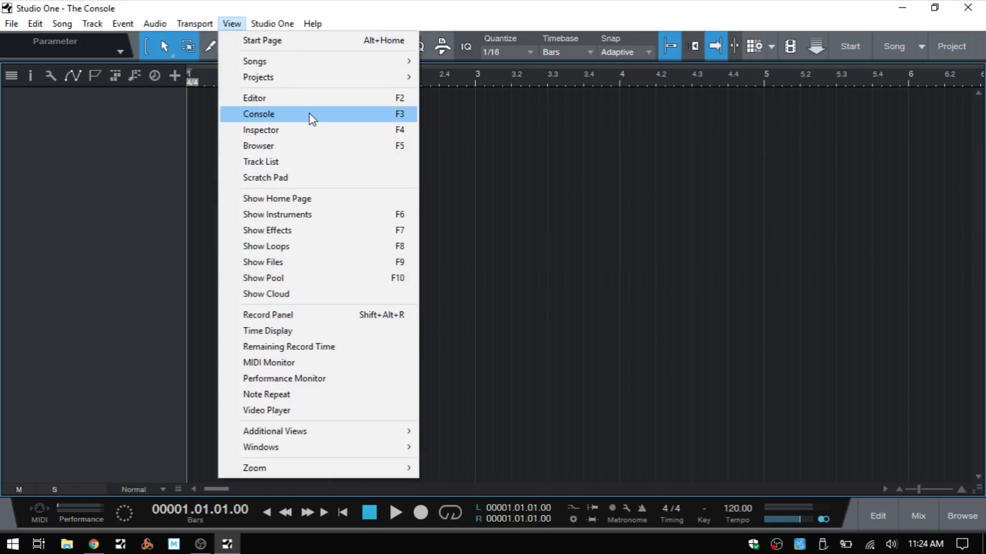
pyautogui.click(579, 185)
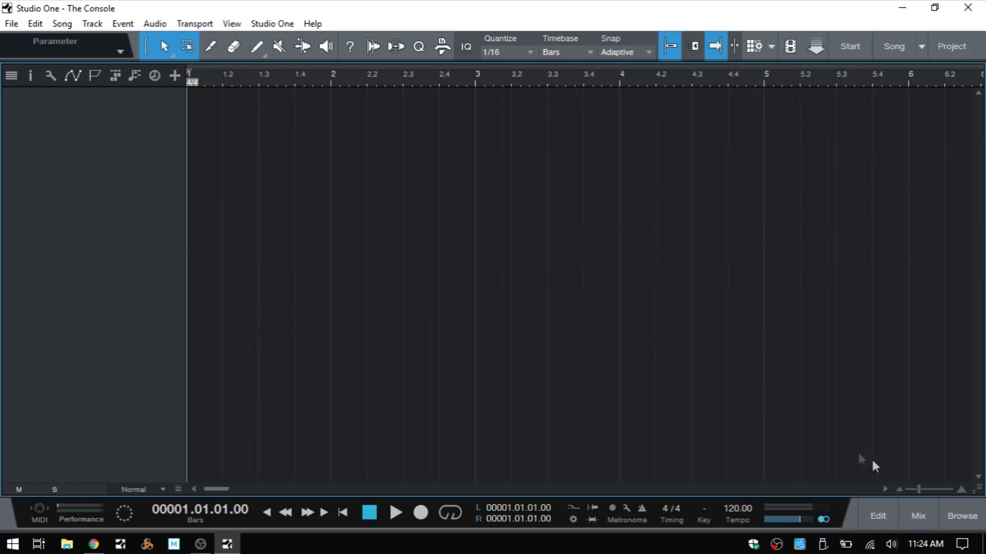
pyautogui.click(917, 519)
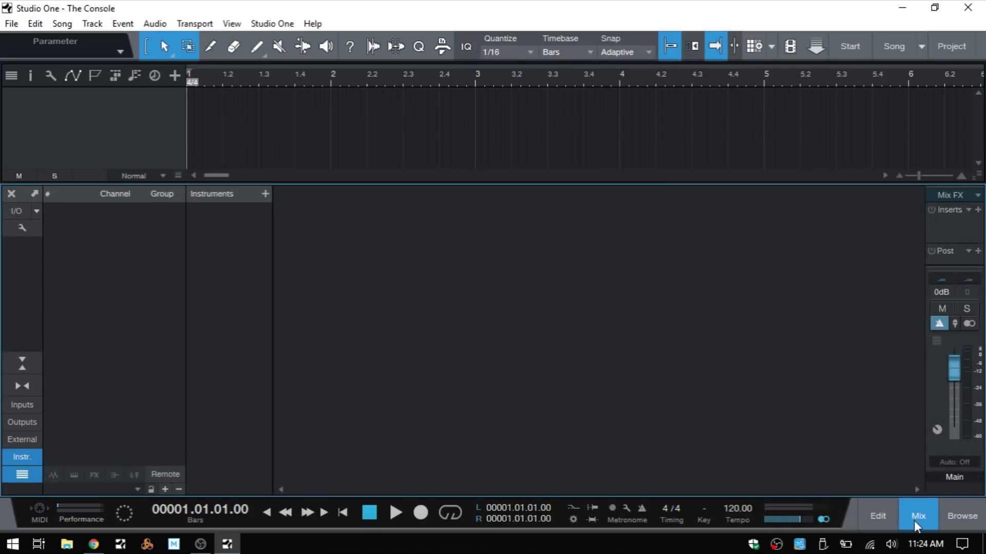
pyautogui.click(917, 519)
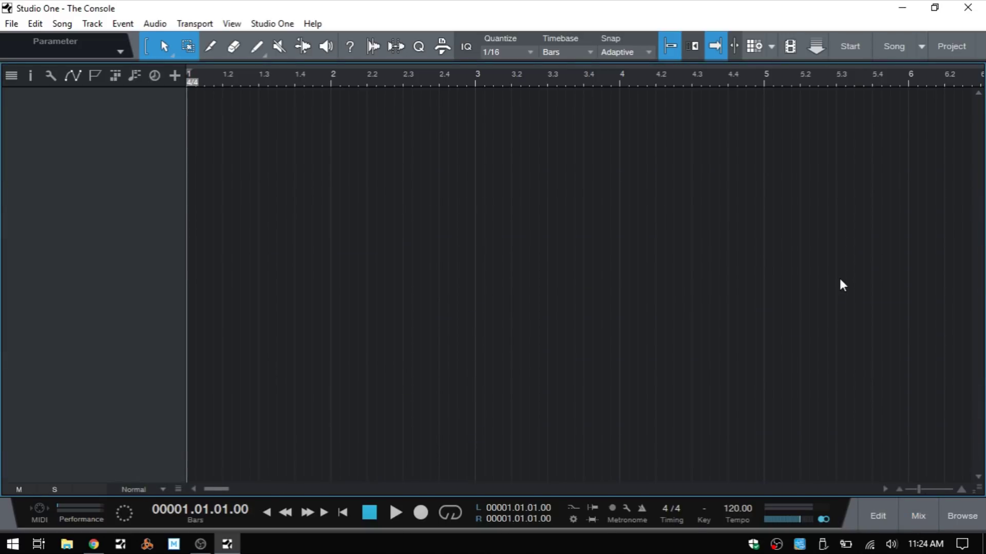
pyautogui.press('F3')
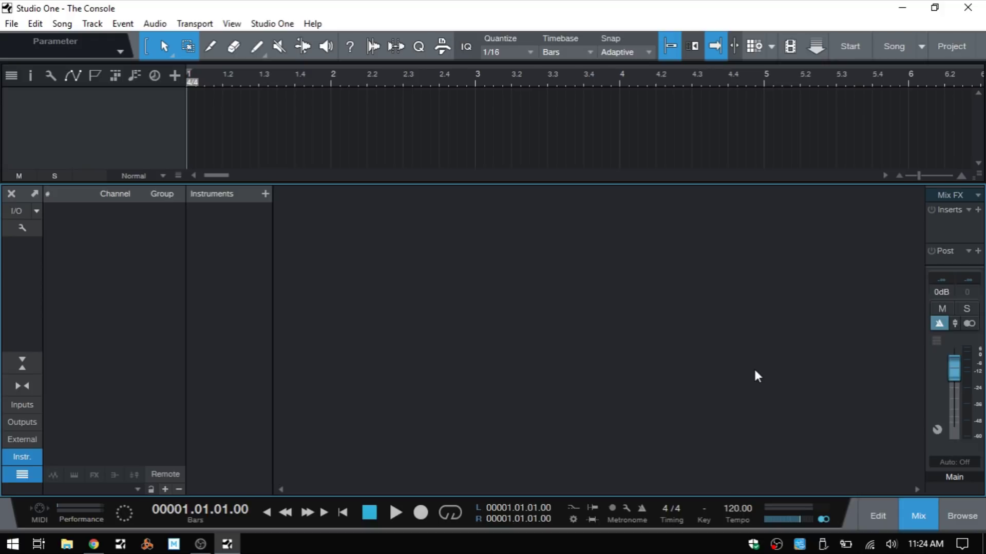
# Step: Add four audio tracks named Vocal 1 to Vocal 4 with a count of 4
pyautogui.press('t')
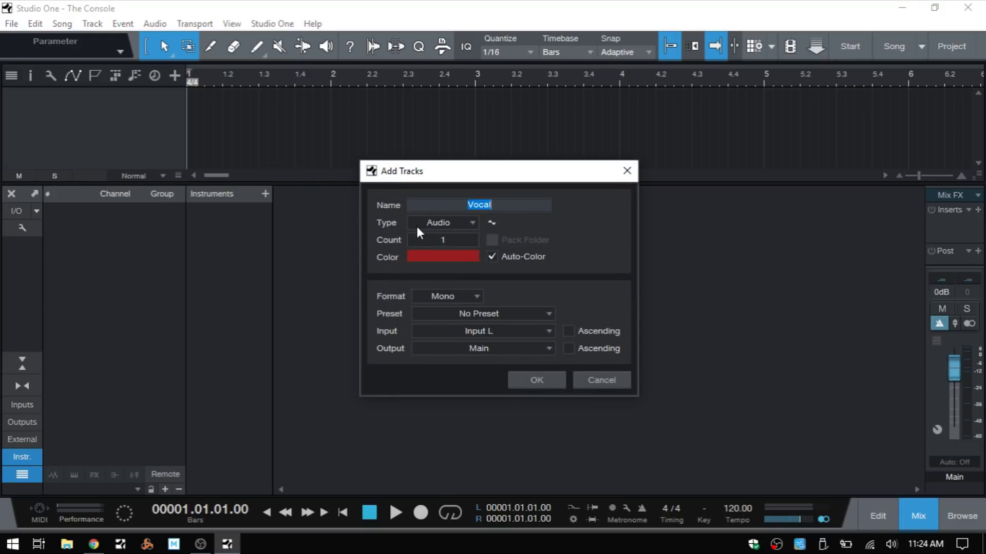
pyautogui.click(443, 244)
pyautogui.write('4')
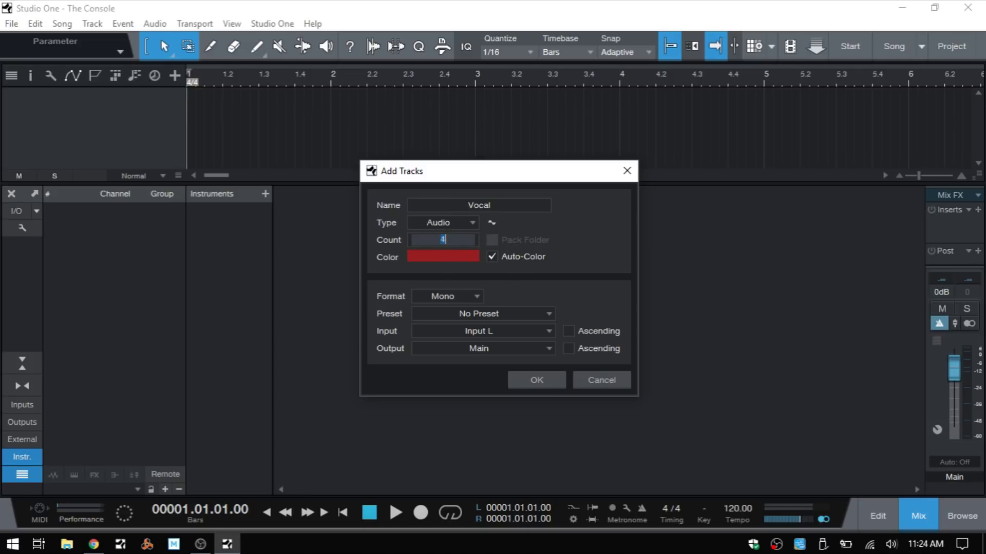
pyautogui.click(530, 380)
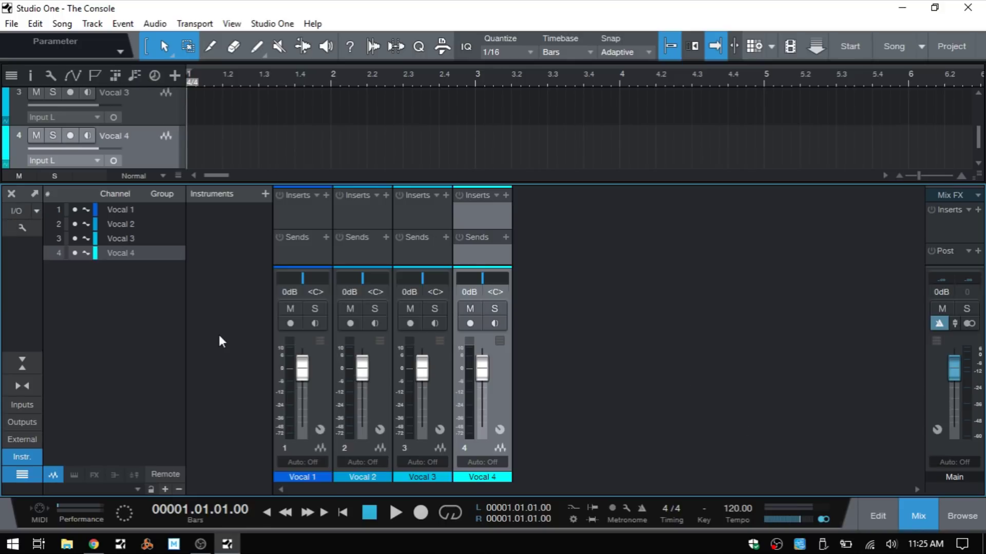
pyautogui.click(34, 193)
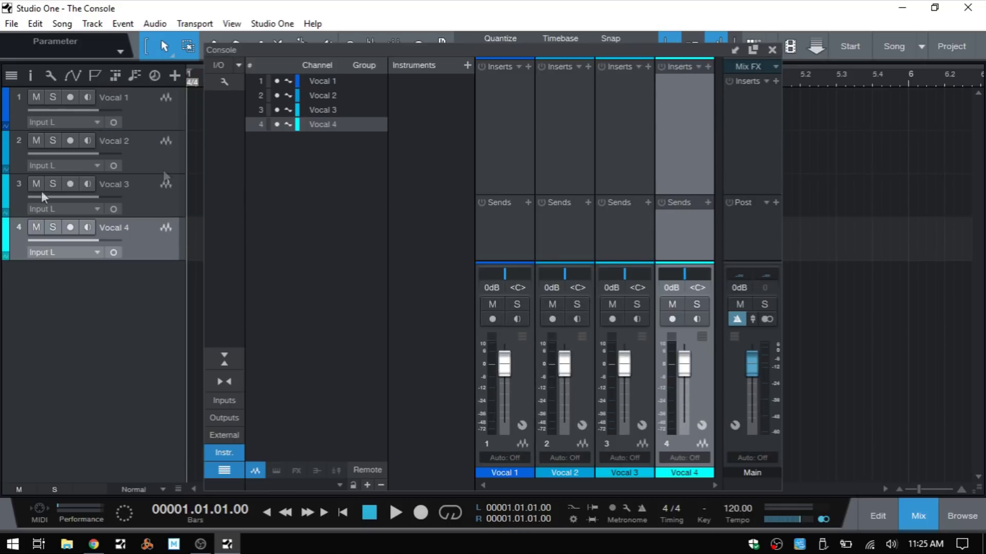
pyautogui.moveTo(475, 50)
pyautogui.mouseDown()
pyautogui.moveTo(372, 81)
pyautogui.moveTo(475, 35)
pyautogui.moveTo(455, 74)
pyautogui.moveTo(760, 58)
pyautogui.moveTo(725, 66)
pyautogui.moveTo(488, 63)
pyautogui.moveTo(488, 42)
pyautogui.mouseUp()
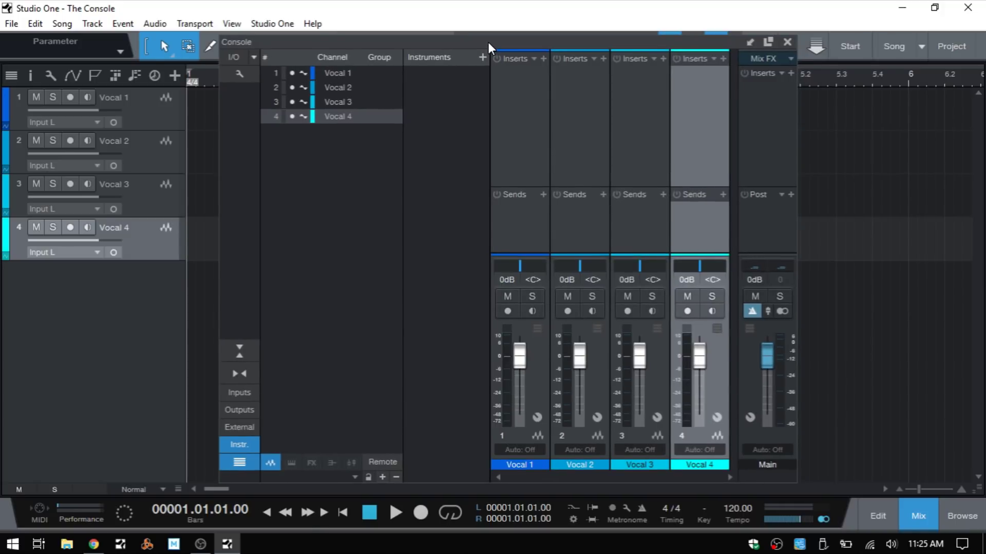
pyautogui.click(750, 41)
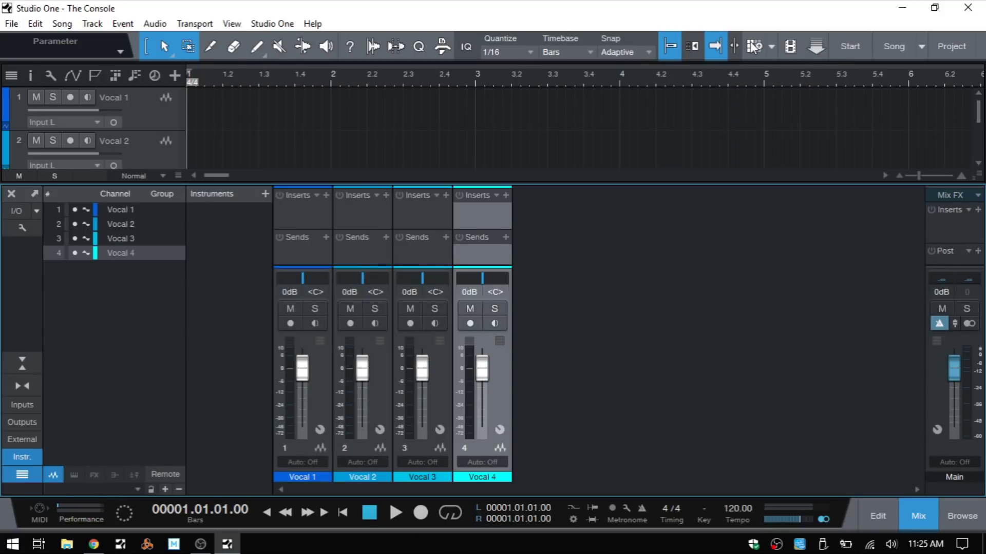
# Step: Check the Audio I/O Setup without changes, then view the I/O channel-type list
pyautogui.click(16, 210)
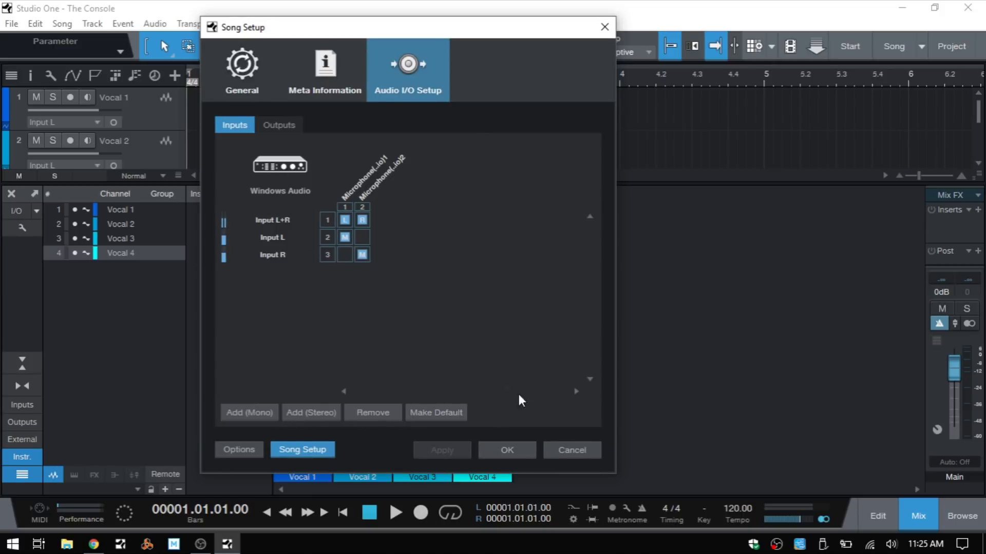
pyautogui.click(565, 447)
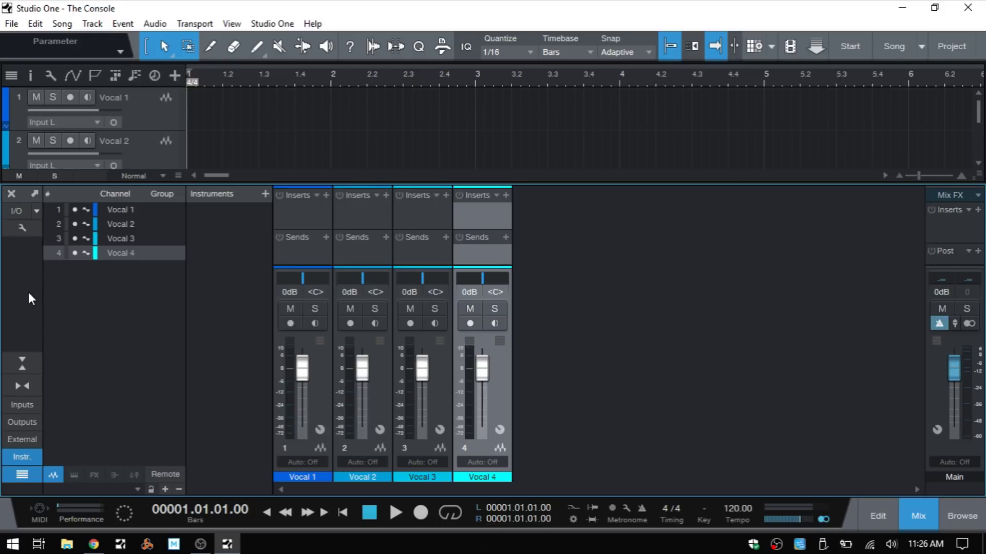
pyautogui.click(37, 212)
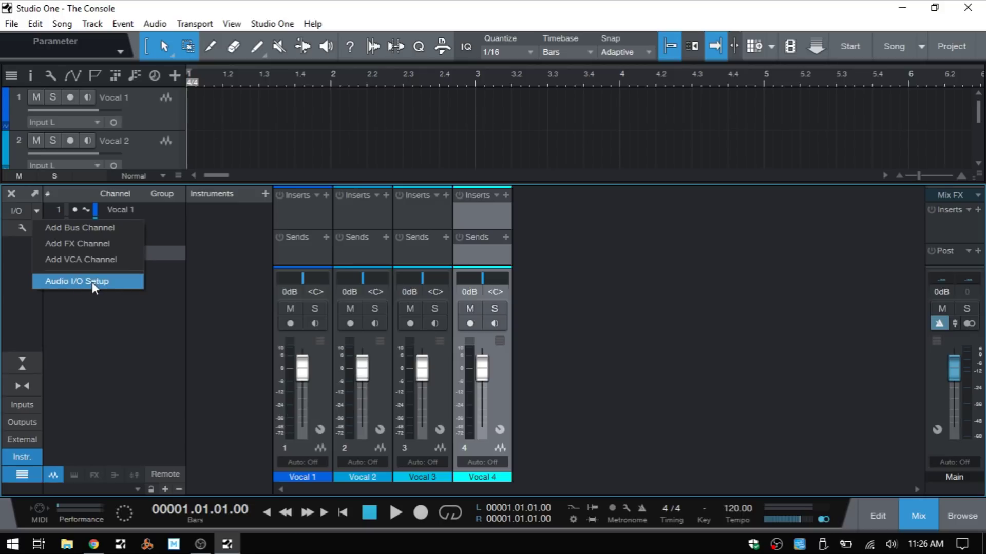
pyautogui.click(91, 327)
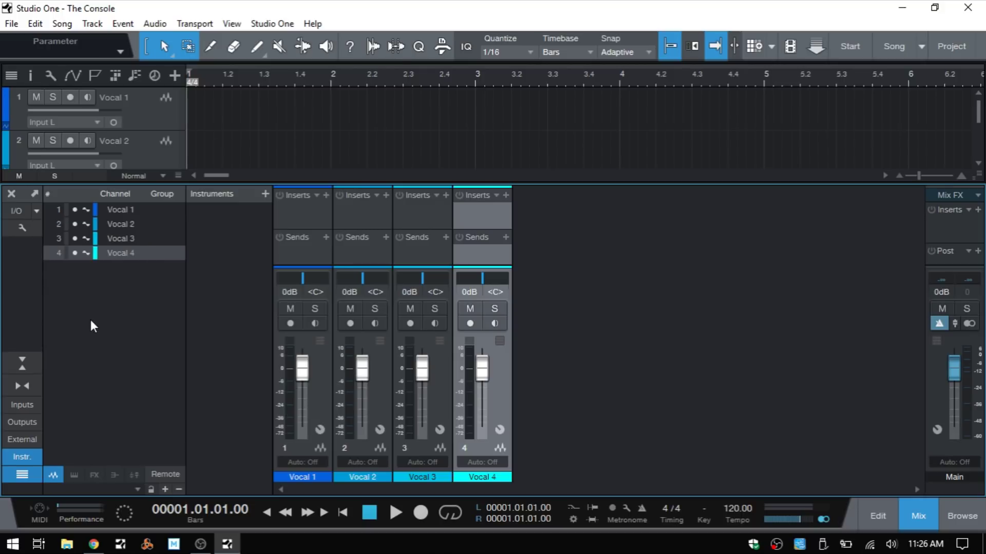
# Step: View the console display options under the wrench, then close them unchanged
pyautogui.click(21, 228)
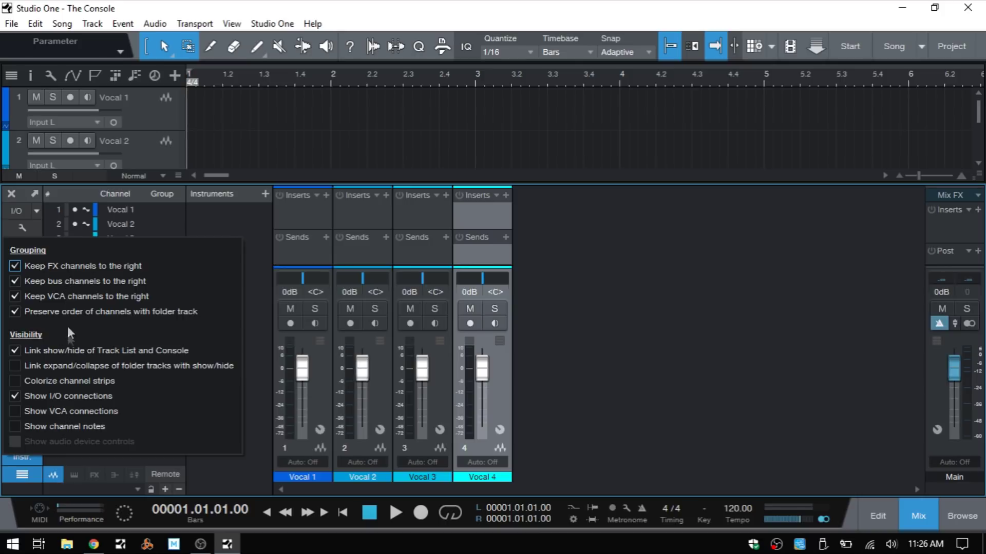
pyautogui.click(229, 228)
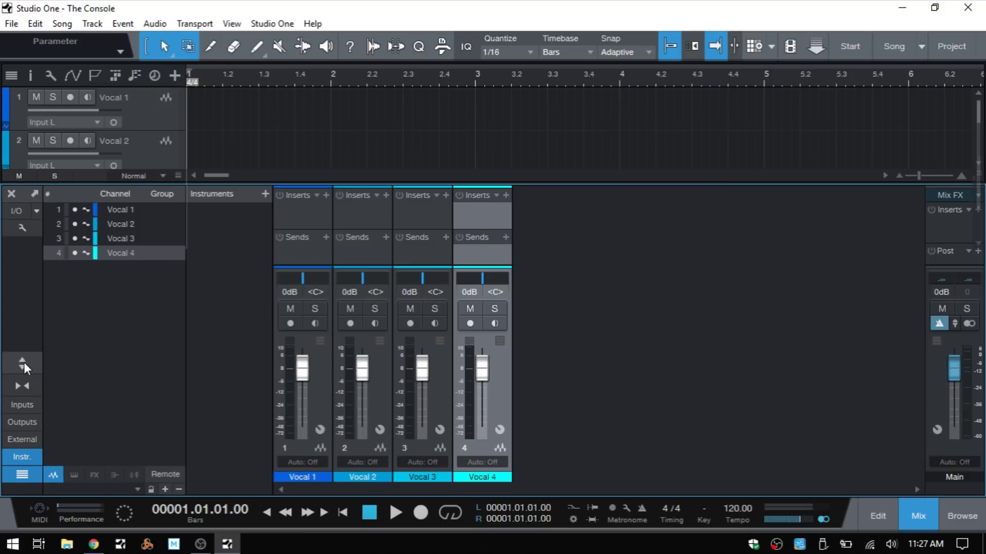
pyautogui.click(24, 362)
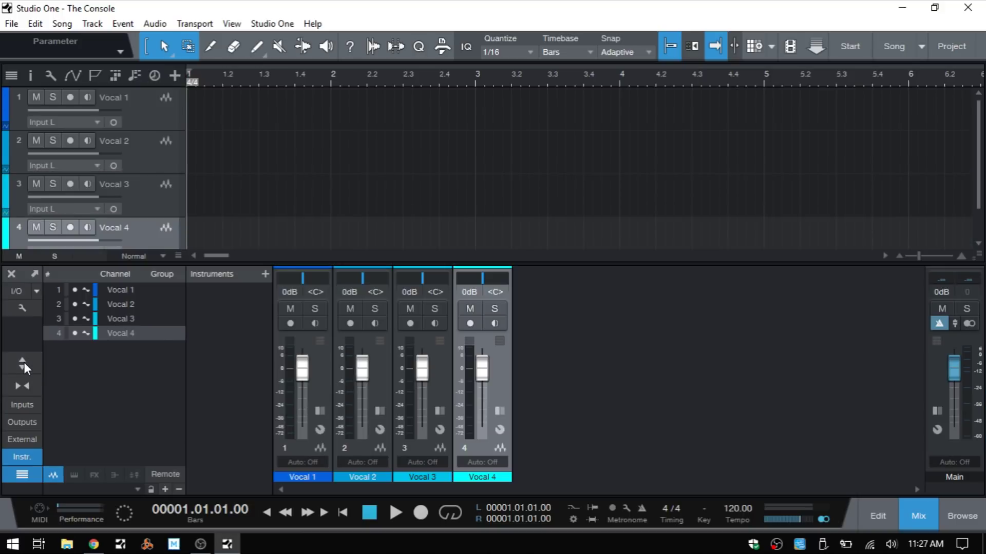
pyautogui.click(23, 363)
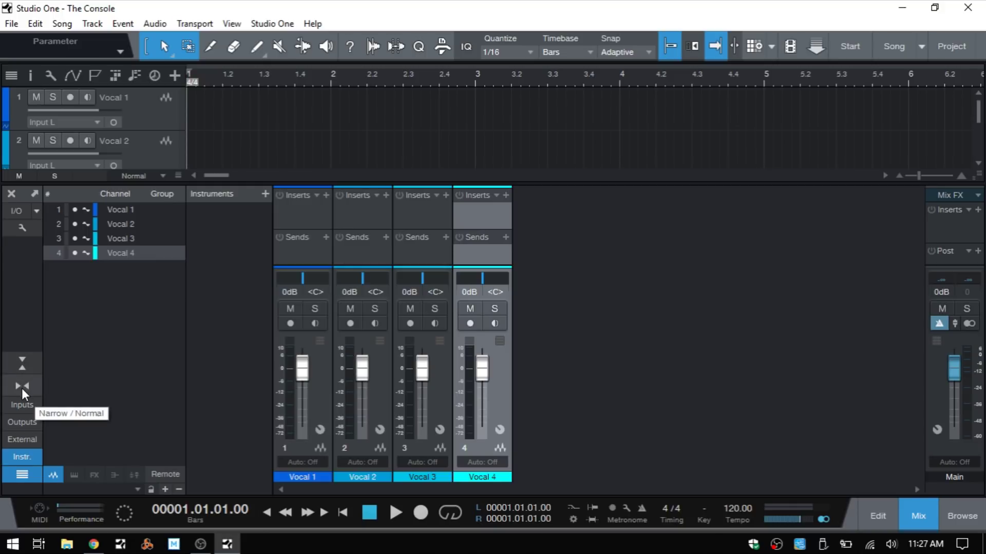
pyautogui.click(22, 387)
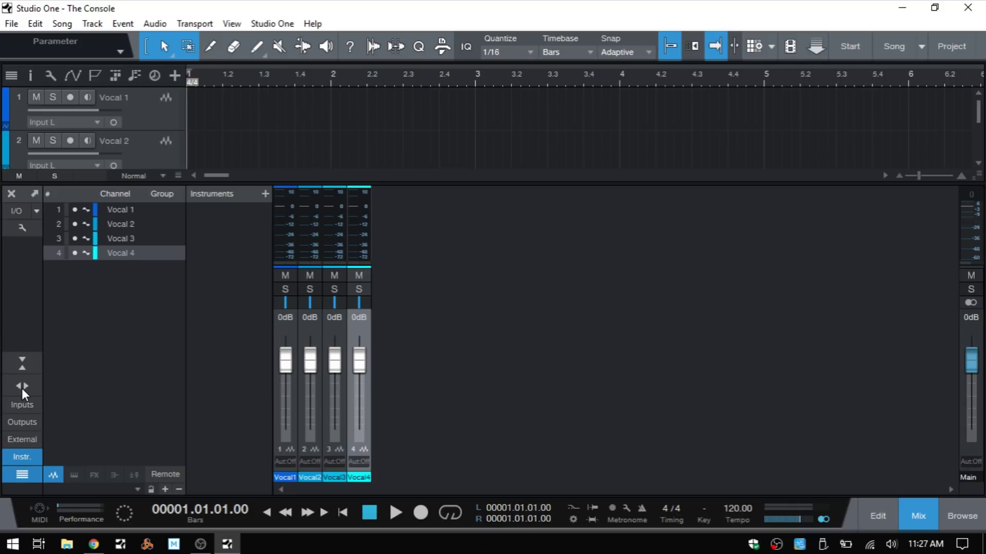
pyautogui.click(22, 388)
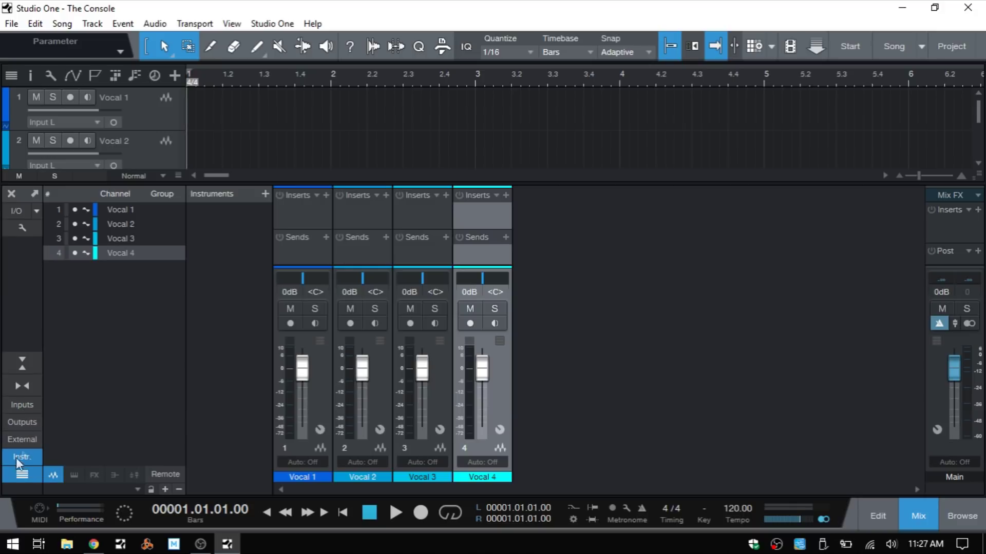
# Step: Toggle the console's input and output channel areas and adjust the outputs area width
pyautogui.click(21, 405)
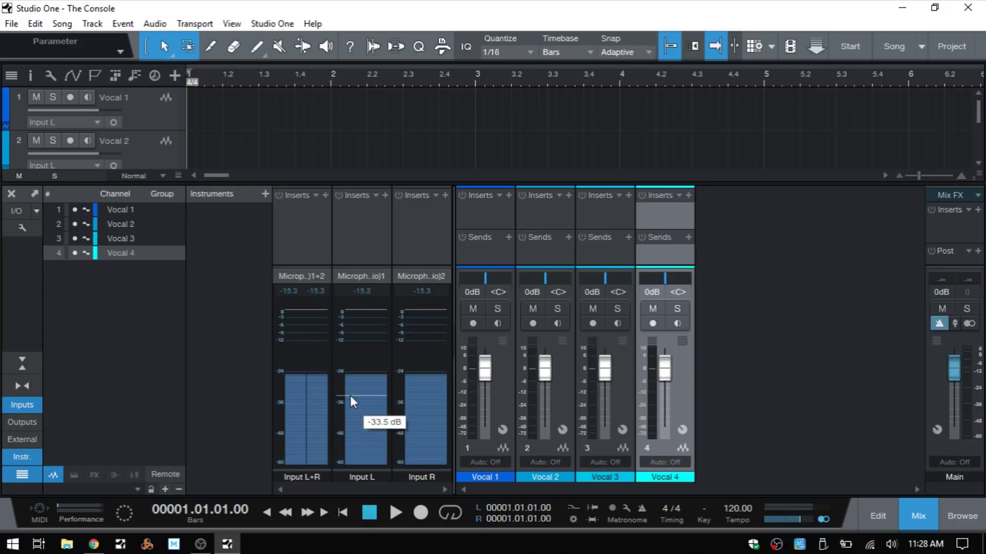
pyautogui.click(19, 405)
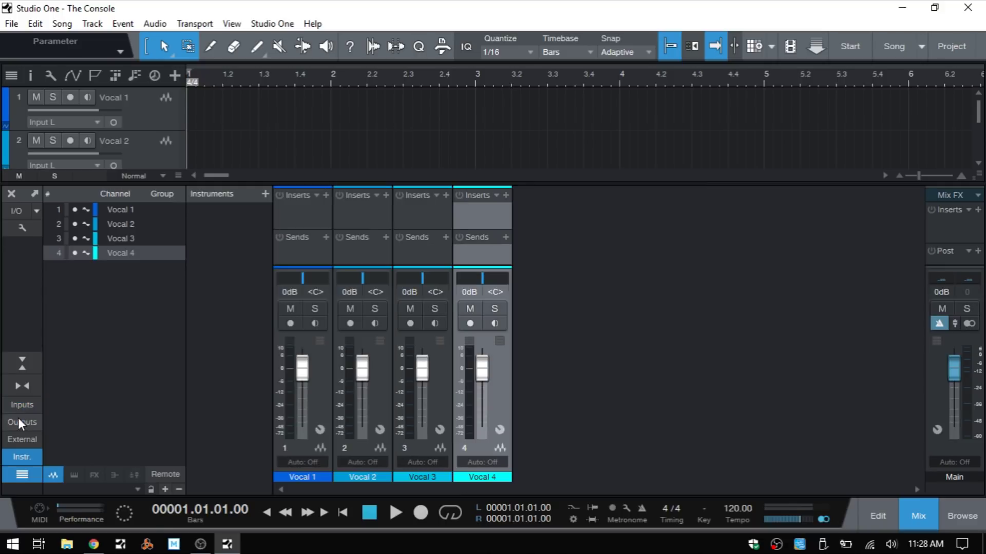
pyautogui.click(18, 423)
pyautogui.click(26, 420)
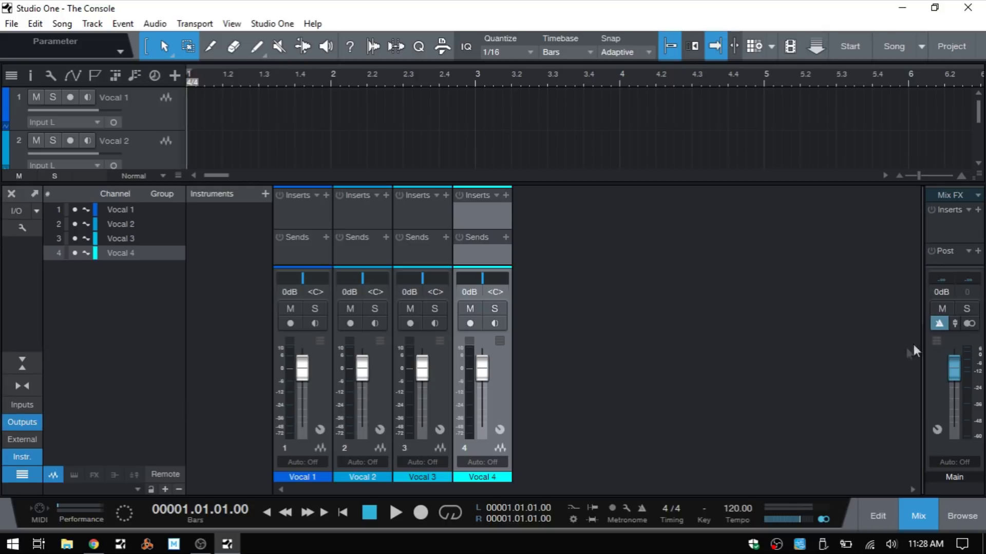
pyautogui.moveTo(919, 343); pyautogui.dragTo(885, 342)
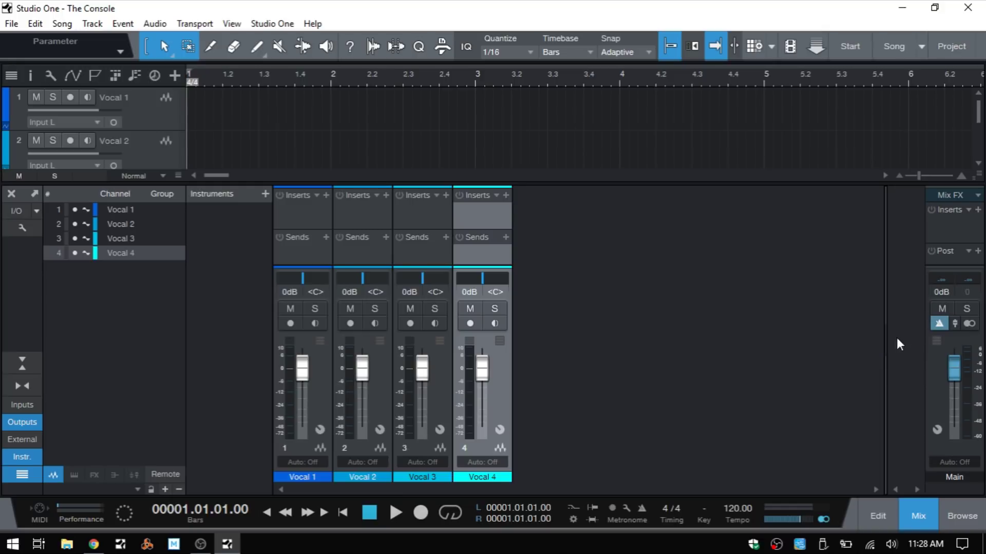
pyautogui.moveTo(885, 339); pyautogui.dragTo(923, 346)
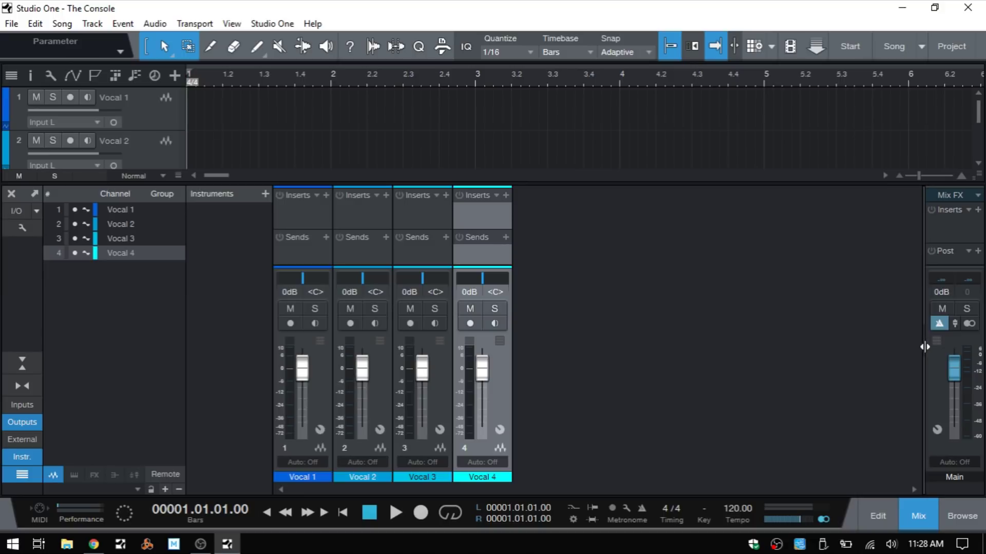
pyautogui.click(15, 422)
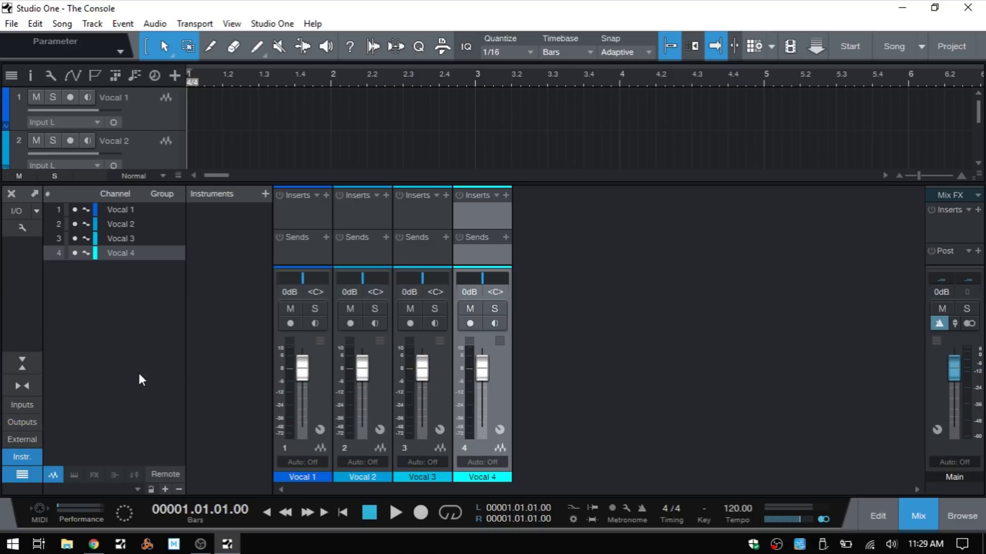
# Step: Toggle the Instruments panel off and on, then close the console with F3
pyautogui.click(22, 457)
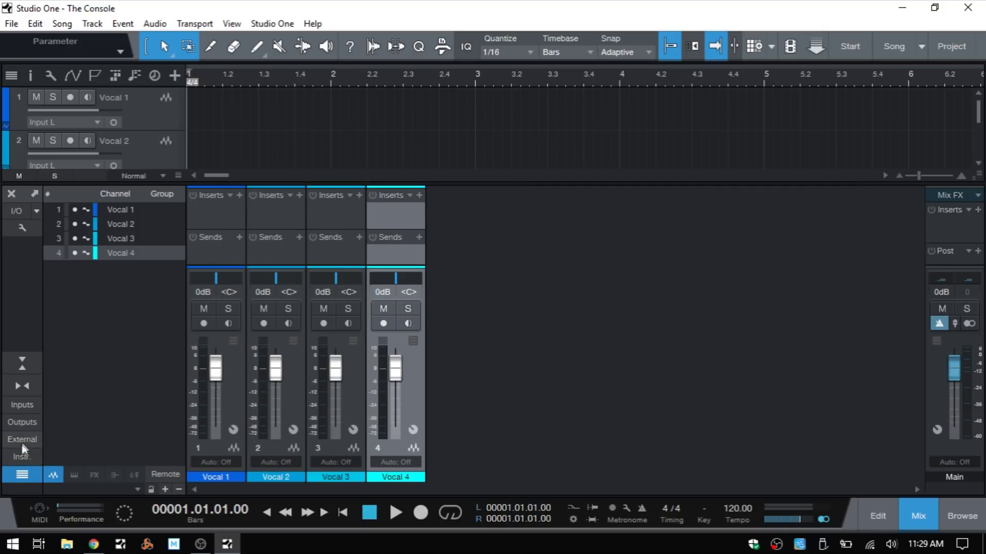
pyautogui.click(20, 457)
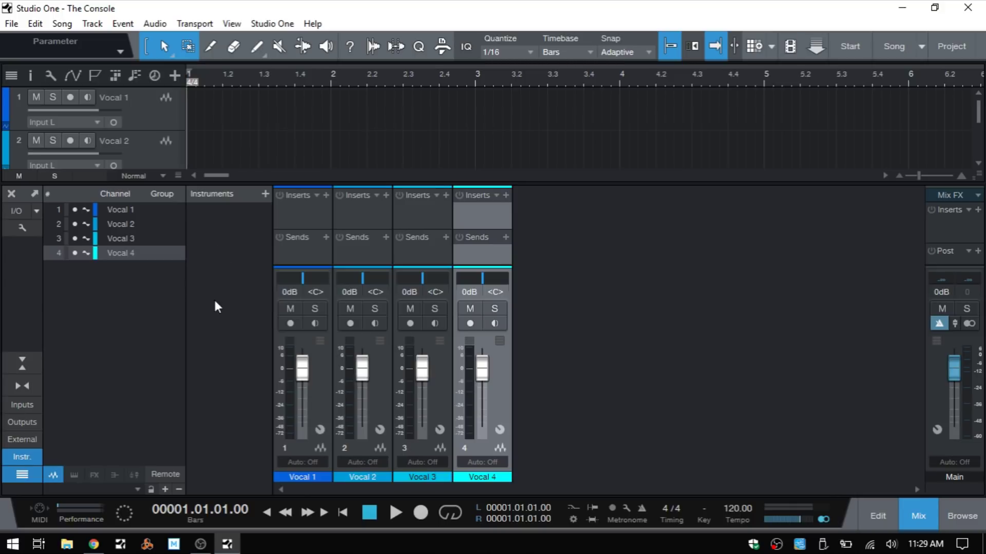
pyautogui.press('F3')
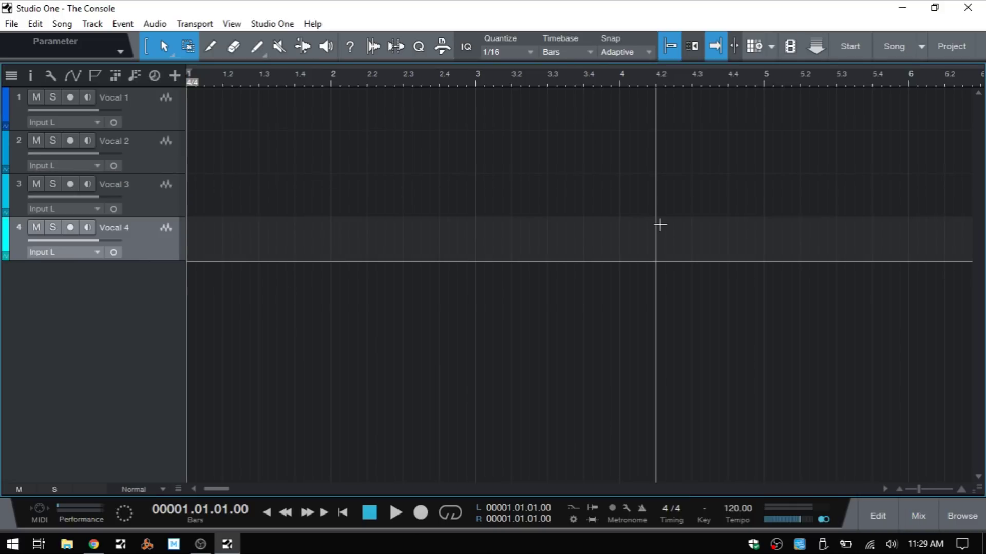
# Step: Drag Mai Tai from the Browser onto a new instrument track below the vocals
pyautogui.press('F5')
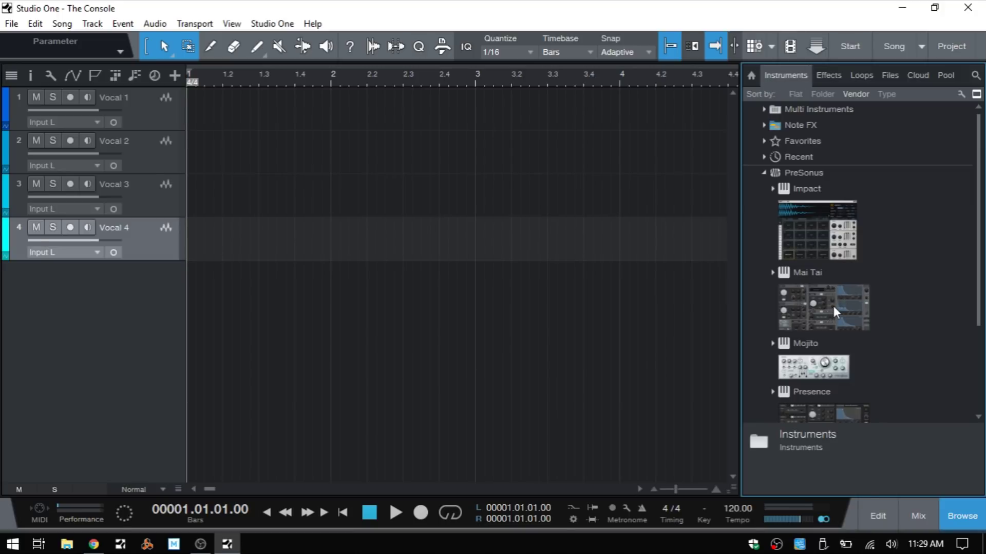
pyautogui.moveTo(816, 305); pyautogui.dragTo(323, 341)
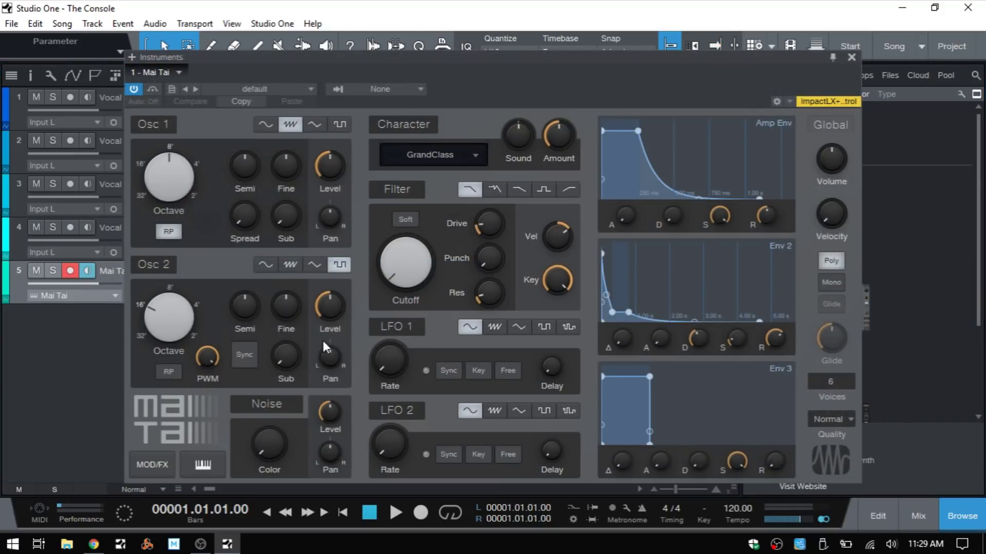
pyautogui.click(851, 57)
pyautogui.click(964, 511)
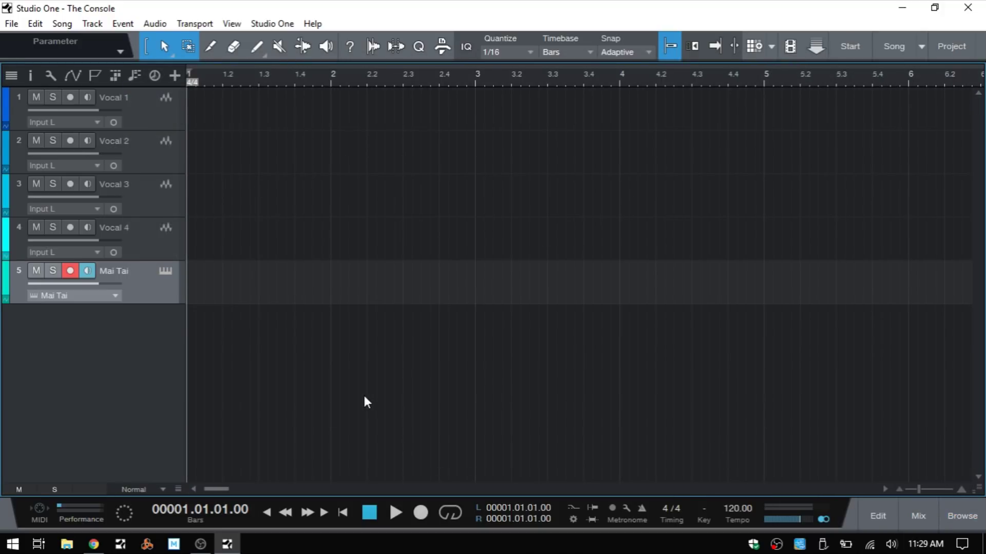
pyautogui.press('F3')
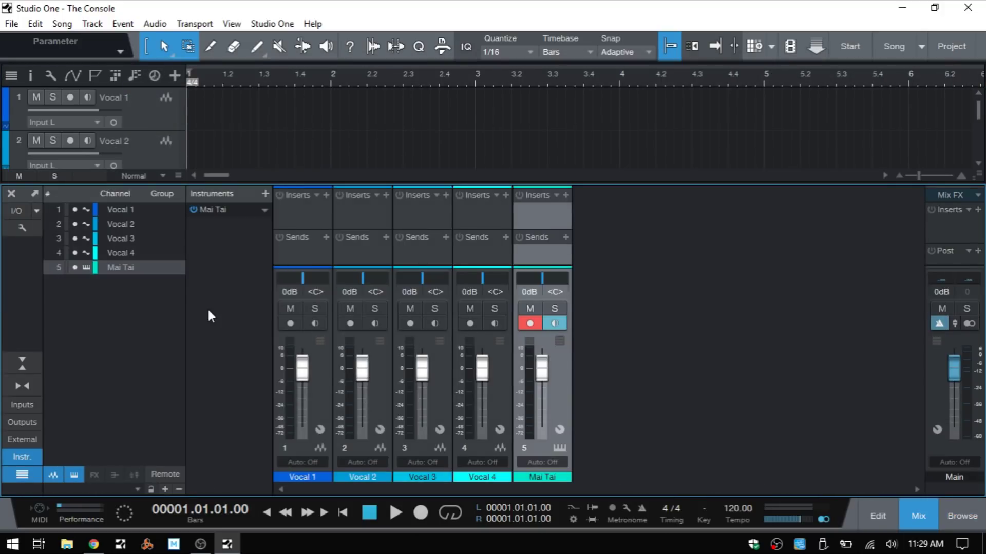
# Step: Open and close the Mai Tai editor, then view its instrument options without changes
pyautogui.click(214, 209)
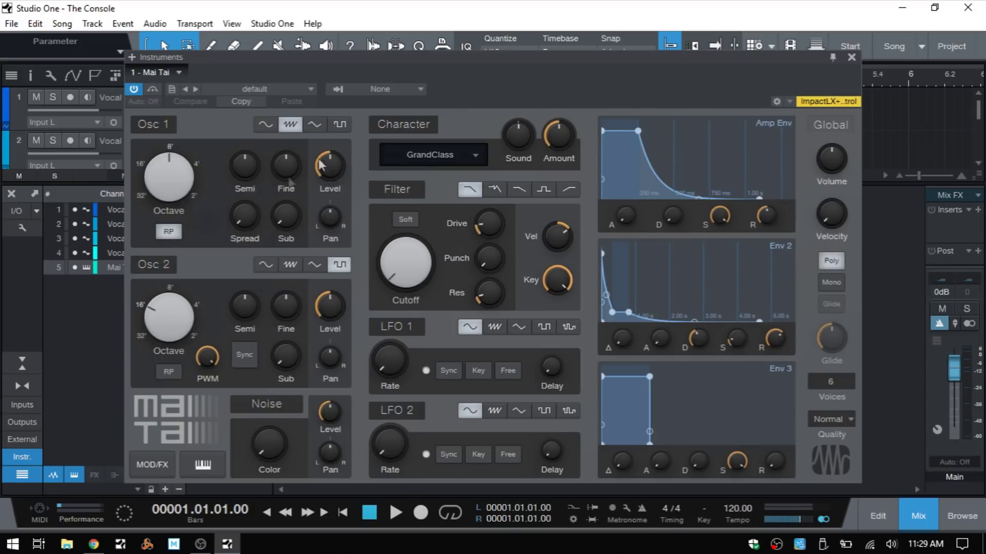
pyautogui.click(852, 57)
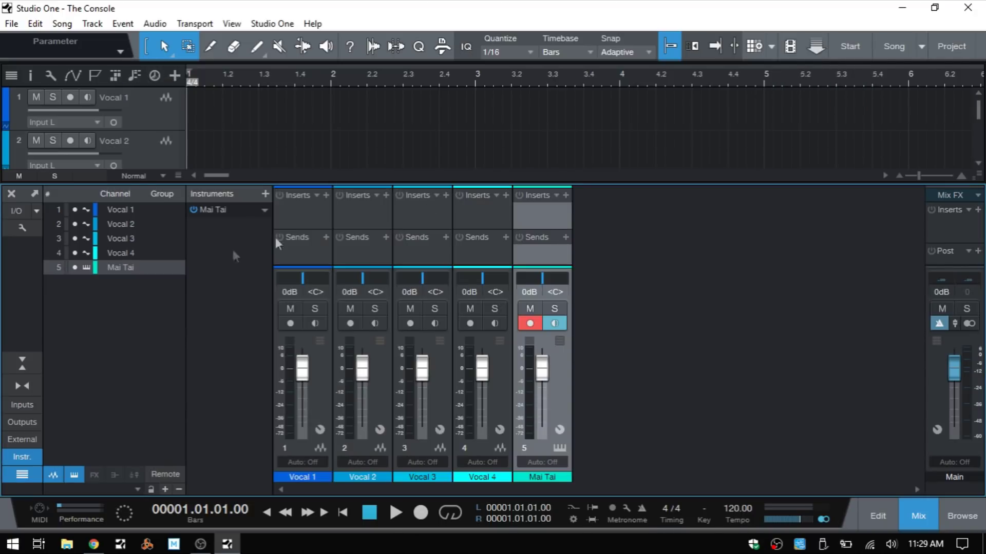
pyautogui.click(263, 211)
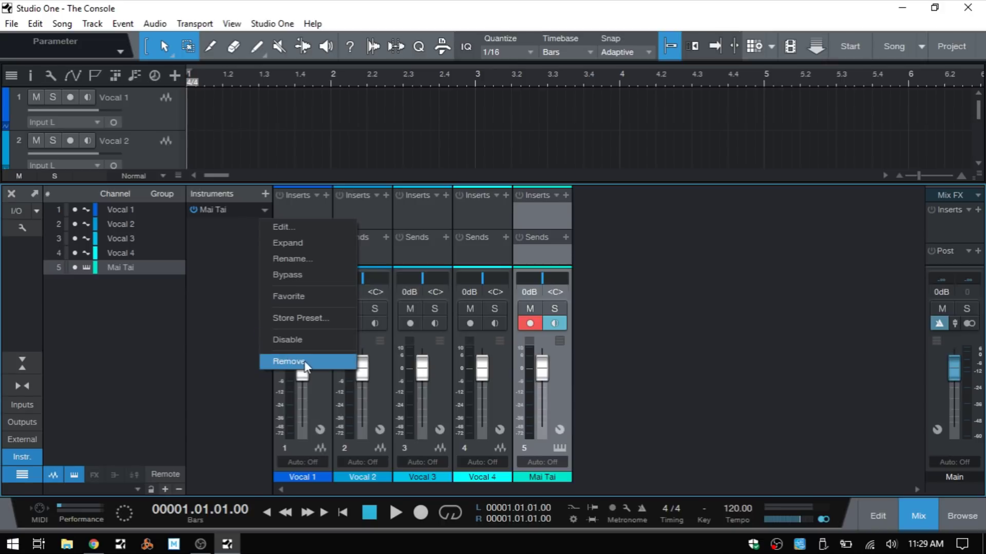
pyautogui.click(221, 312)
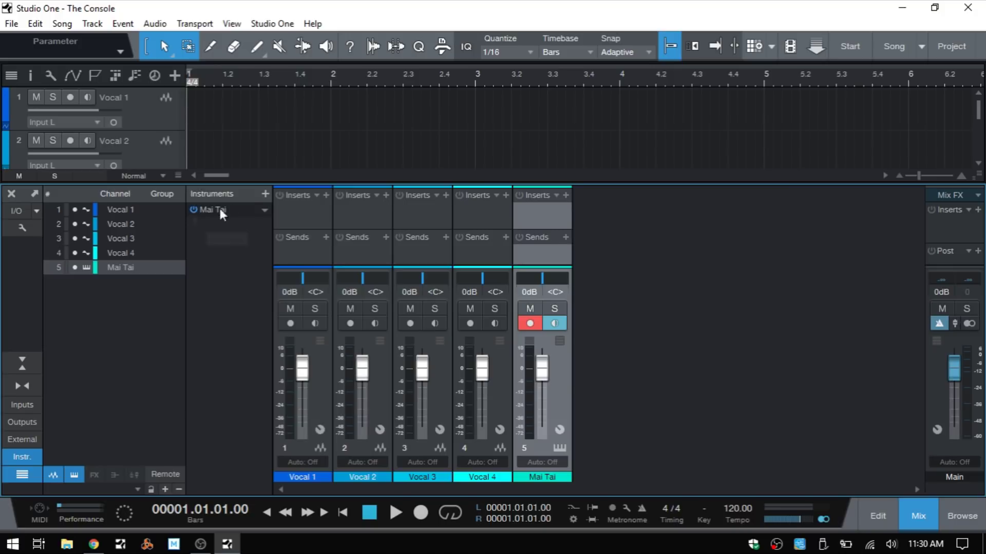
# Step: Browse the instrument list, expanding PreSonus, then close it without adding anything
pyautogui.click(265, 194)
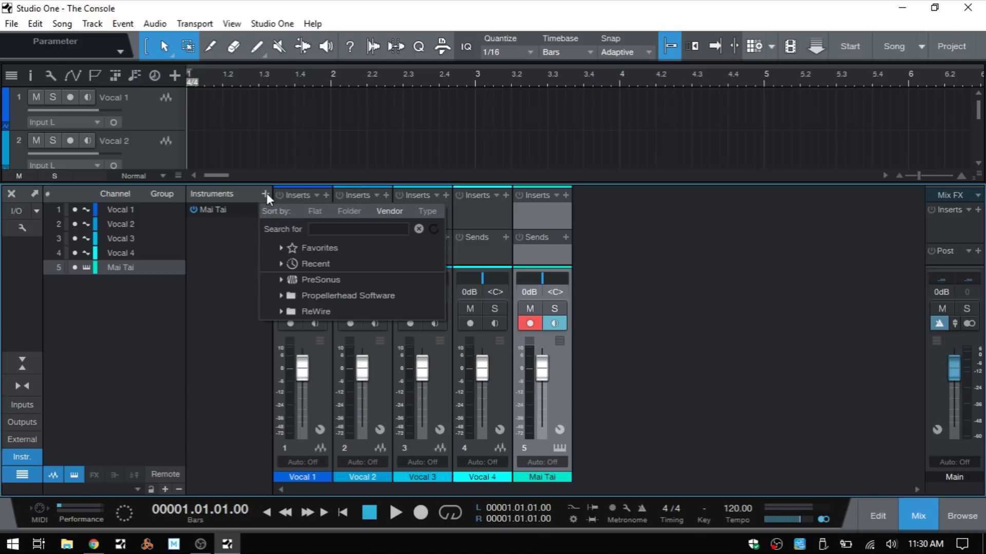
pyautogui.click(281, 280)
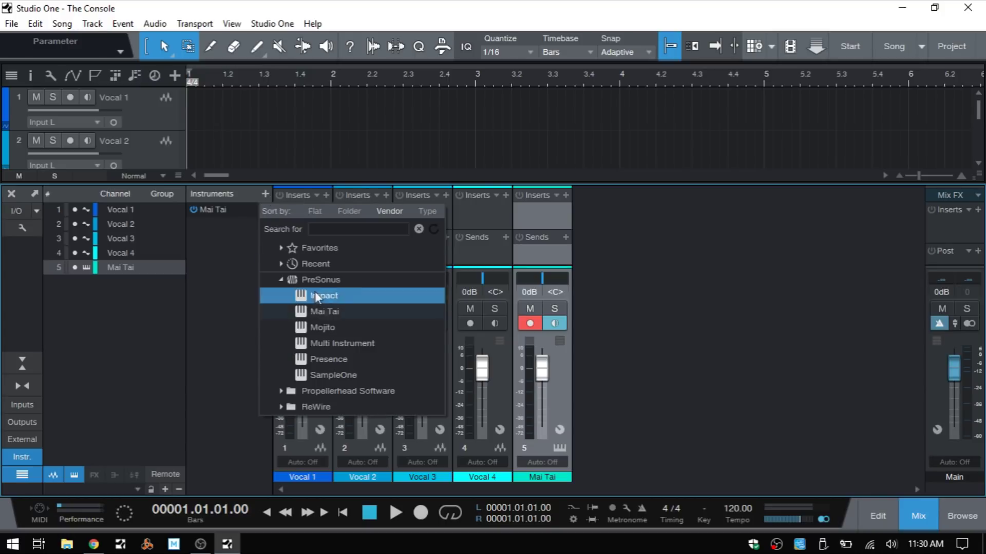
pyautogui.click(281, 280)
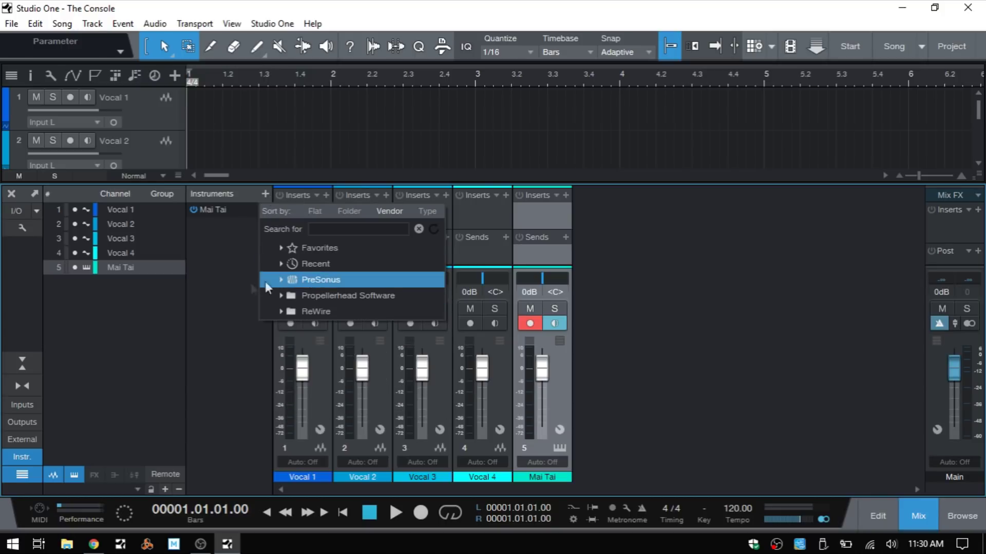
pyautogui.click(212, 285)
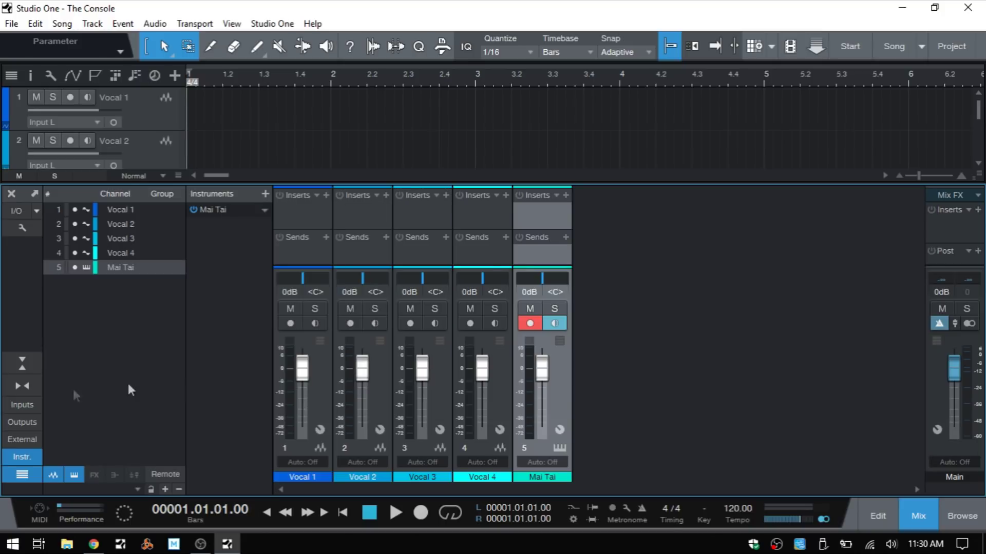
# Step: Hide the Instruments panel and toggle the channel list listing Vocal 1–4 and Mai Tai
pyautogui.click(22, 456)
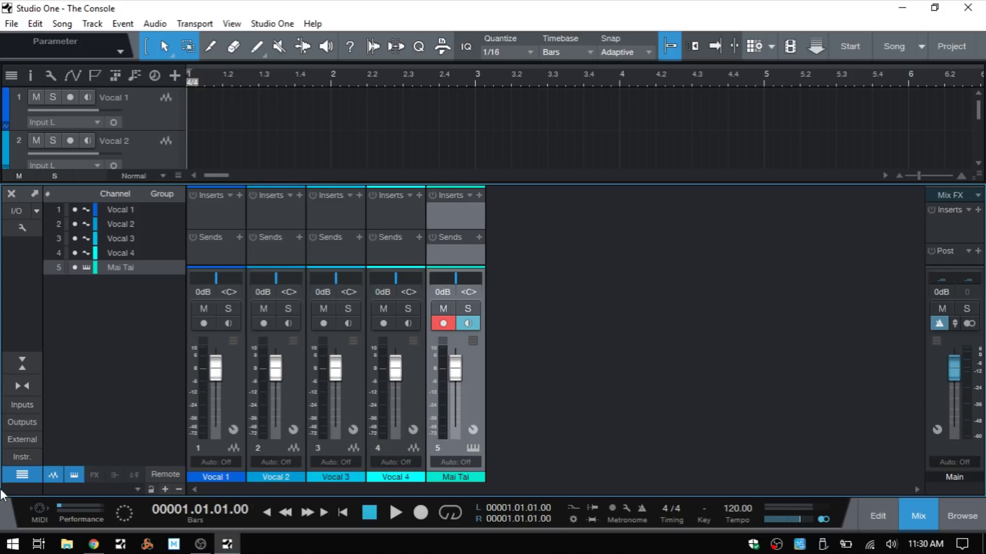
pyautogui.click(22, 474)
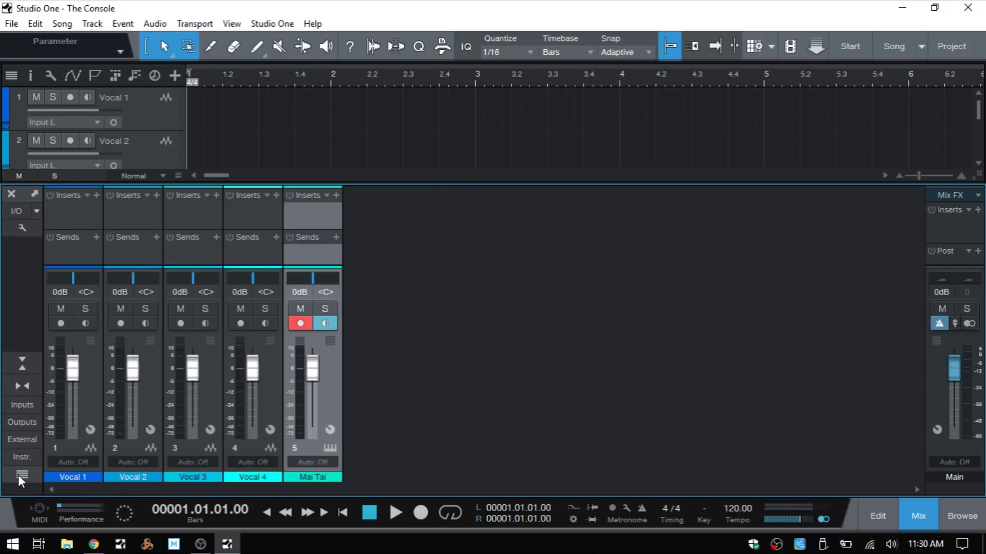
pyautogui.click(19, 475)
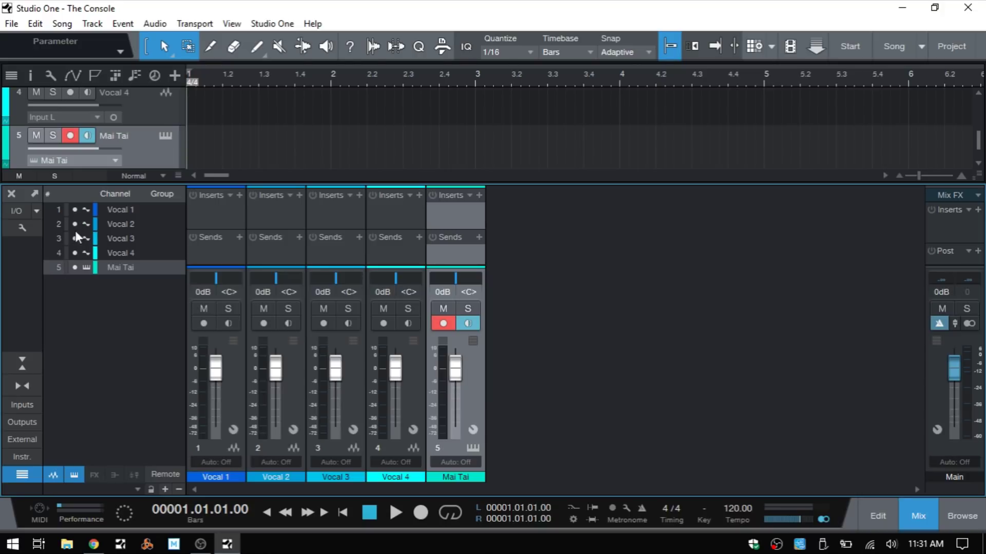
pyautogui.click(75, 253)
pyautogui.click(75, 252)
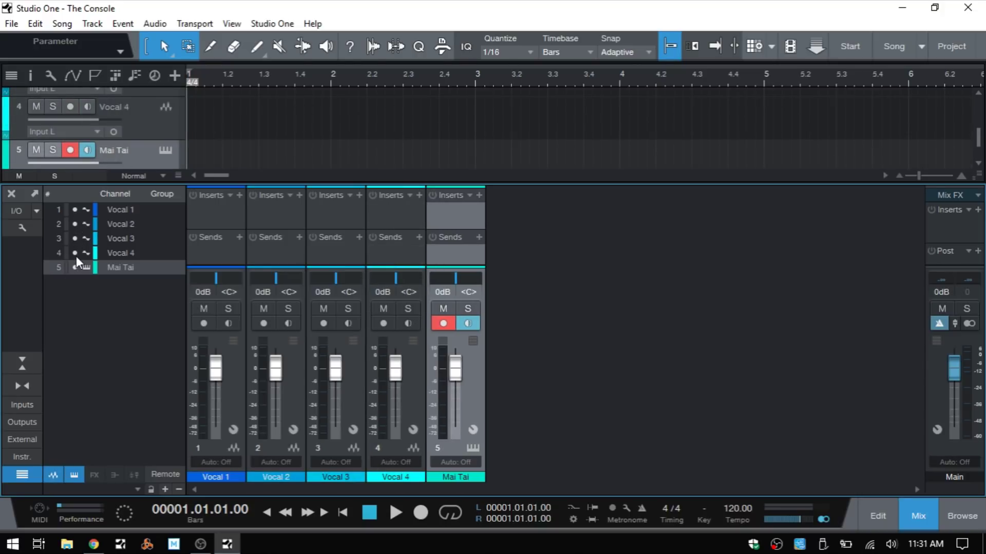
pyautogui.click(75, 251)
pyautogui.click(75, 252)
pyautogui.click(73, 267)
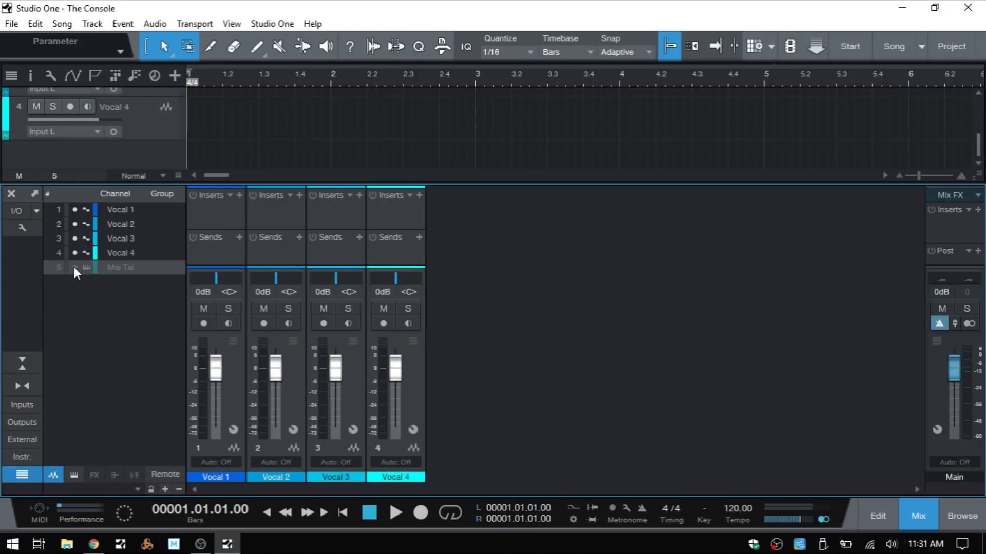
pyautogui.click(74, 267)
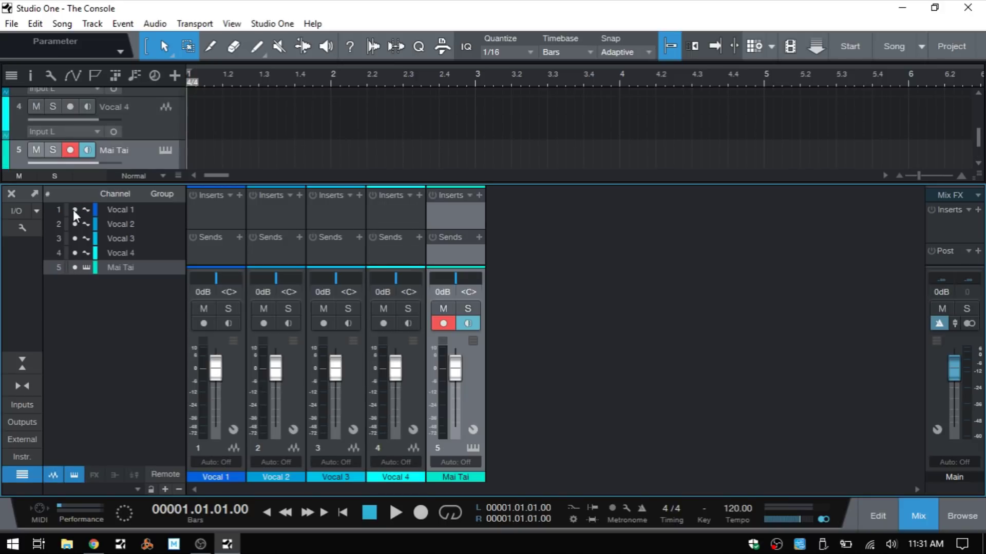
pyautogui.moveTo(75, 209); pyautogui.dragTo(76, 264)
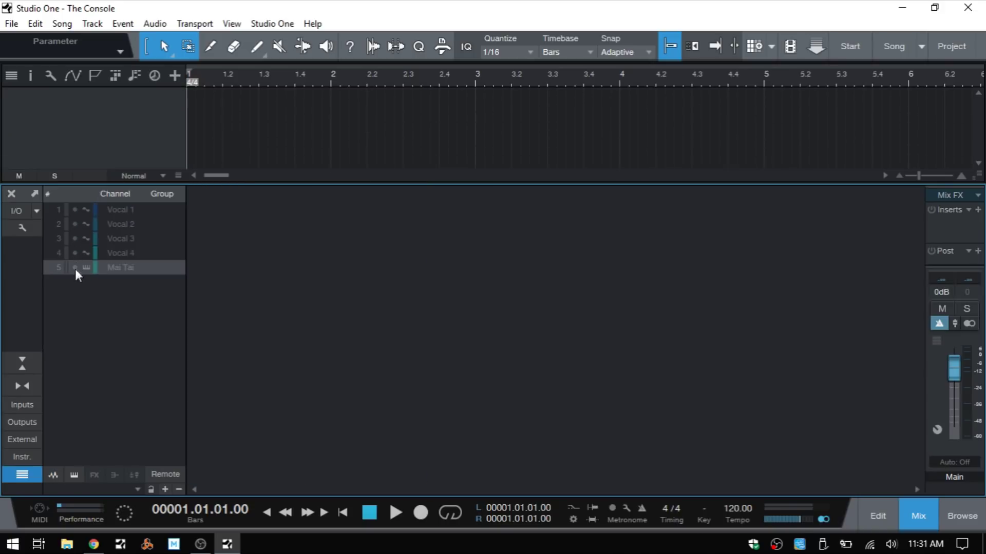
pyautogui.moveTo(74, 267); pyautogui.dragTo(72, 208)
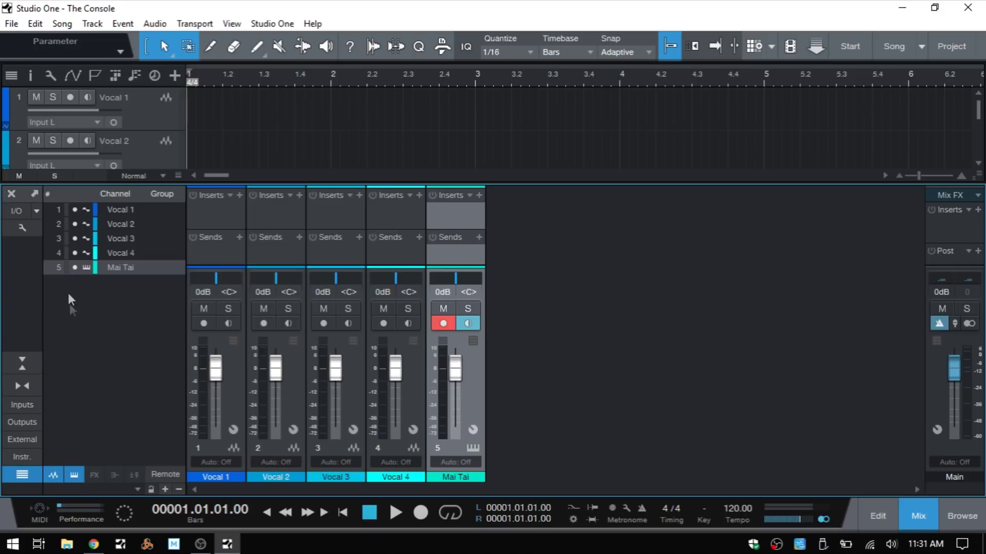
pyautogui.click(36, 211)
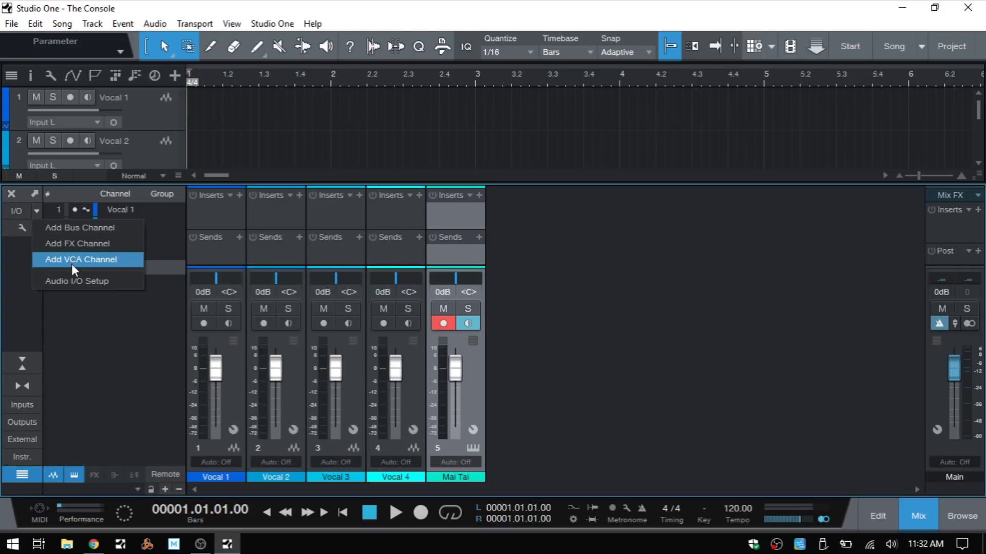
# Step: Add a Bus channel and an FX channel from the I/O menu
pyautogui.click(85, 227)
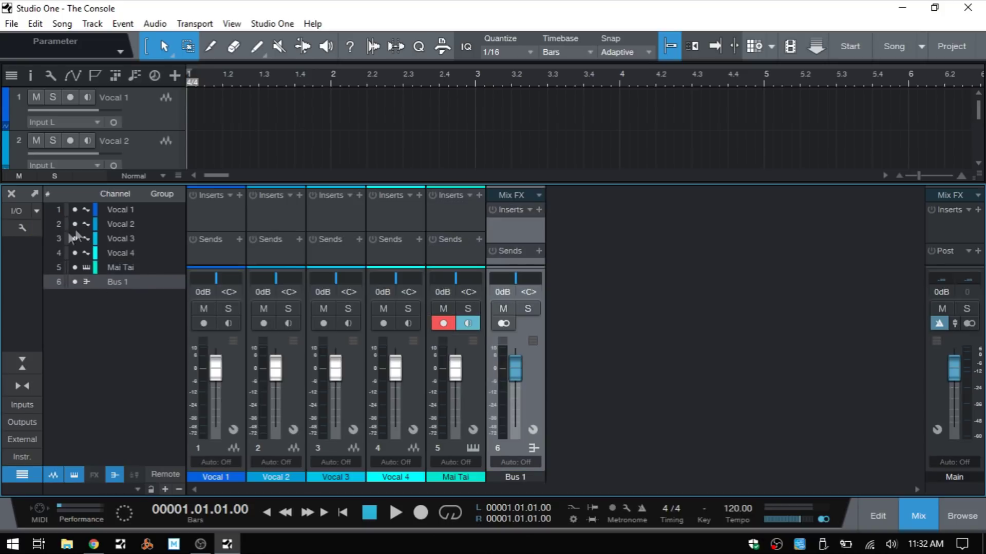
pyautogui.click(37, 211)
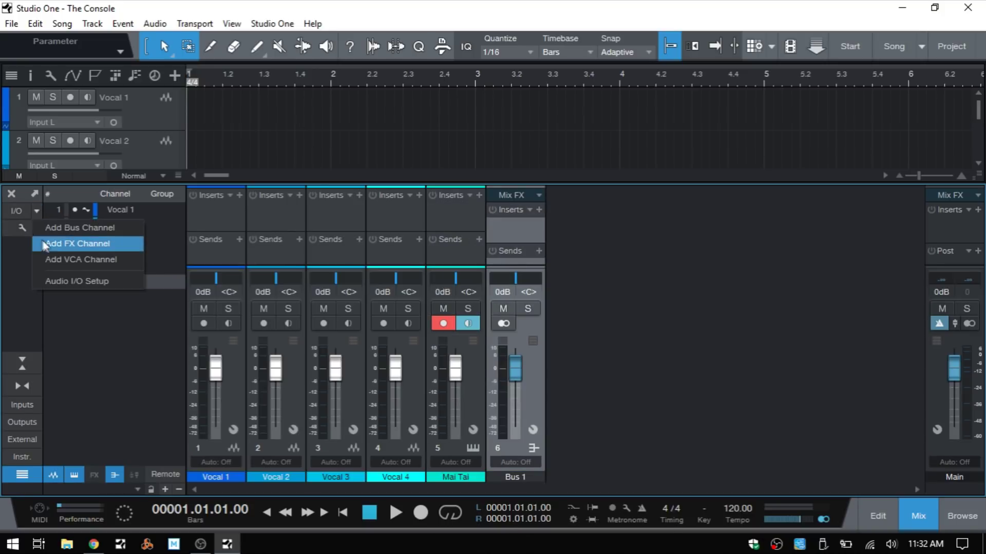
pyautogui.click(72, 243)
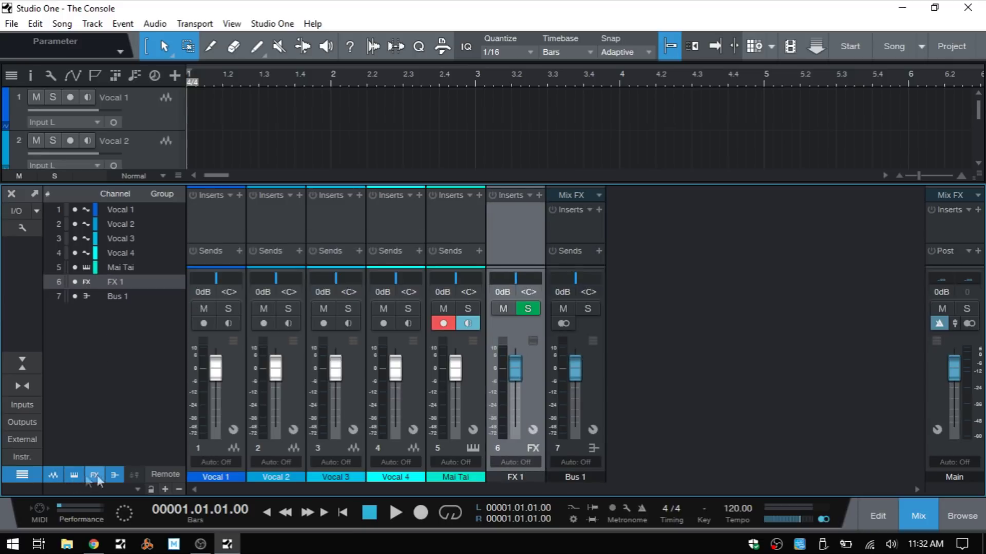
# Step: Toggle the audio, instrument, FX and bus channel filters off and back on
pyautogui.click(54, 476)
pyautogui.click(54, 476)
pyautogui.click(72, 476)
pyautogui.click(72, 475)
pyautogui.click(94, 474)
pyautogui.click(94, 475)
pyautogui.click(114, 475)
pyautogui.click(114, 475)
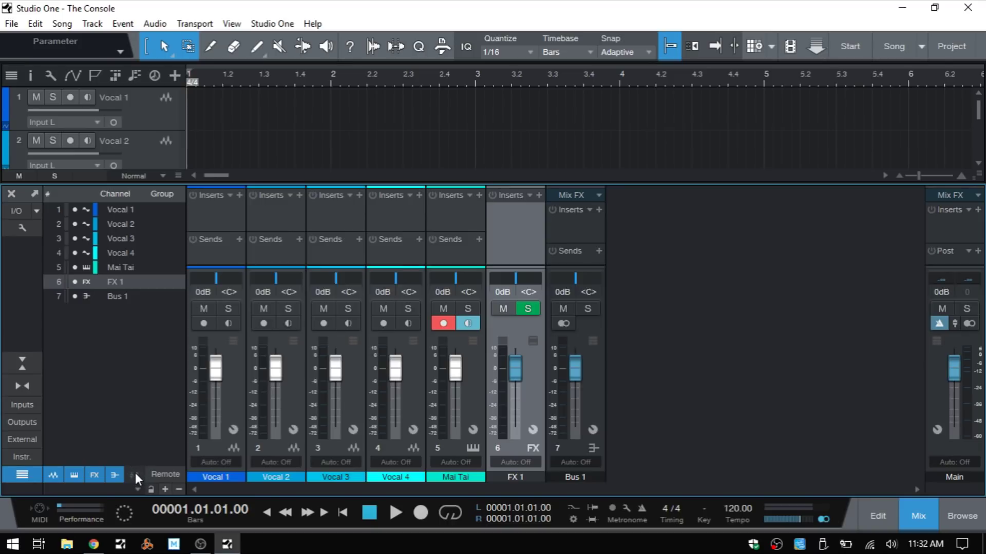
# Step: Add VCA 1 from the I/O menu and toggle the VCA filter to confirm it
pyautogui.click(36, 212)
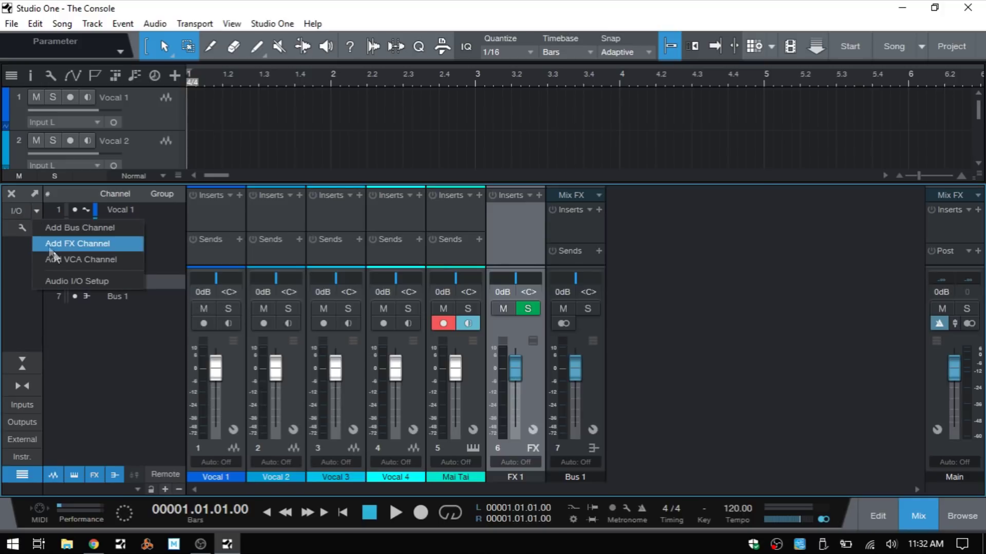
pyautogui.click(59, 260)
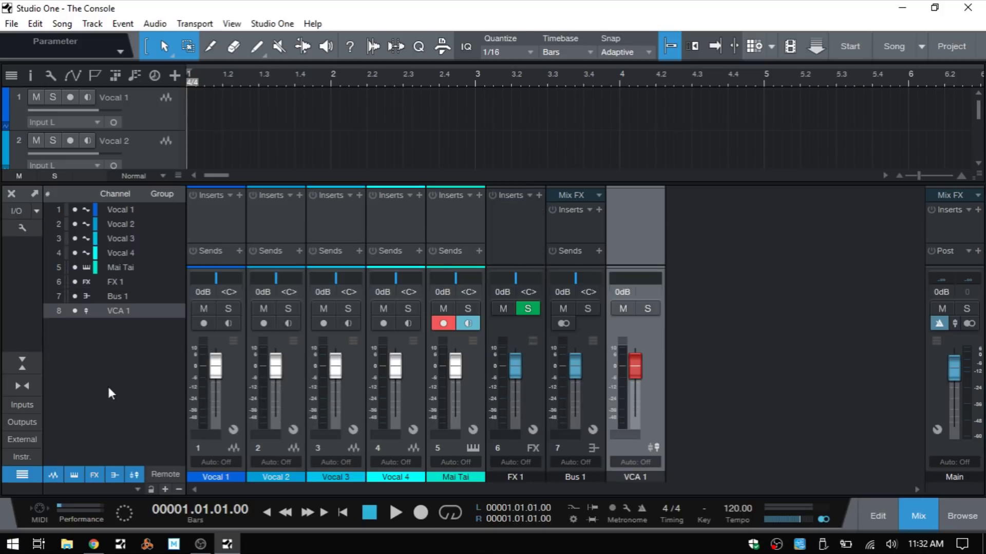
pyautogui.click(137, 475)
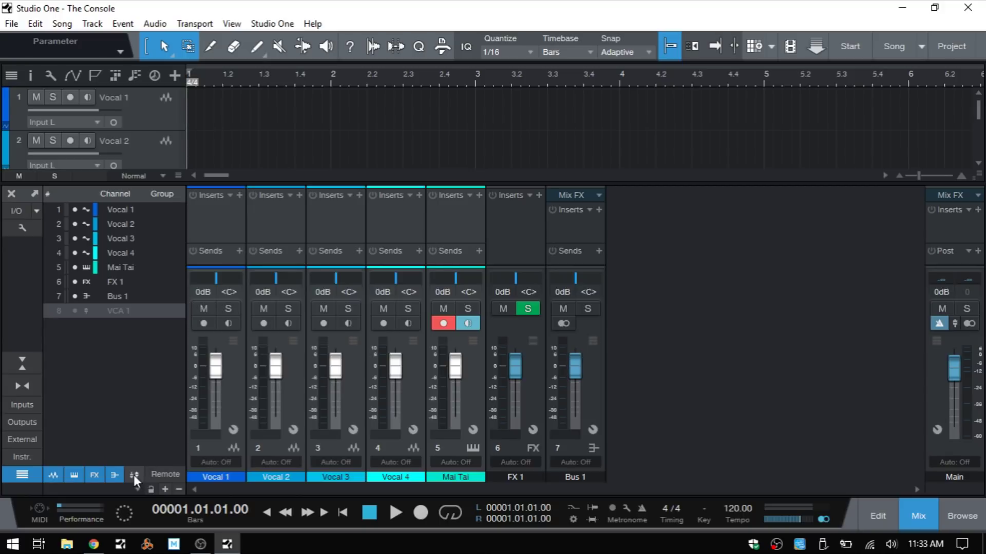
pyautogui.click(133, 475)
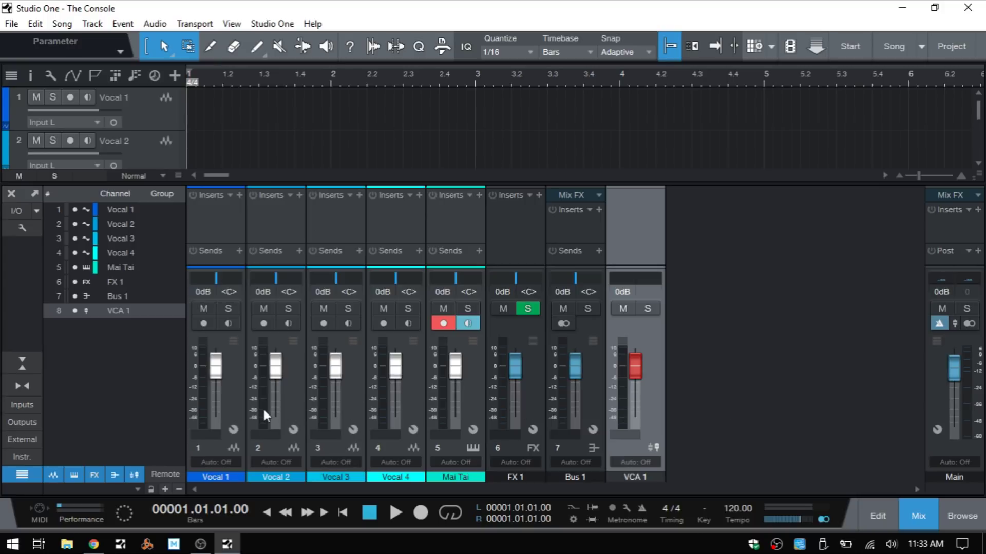
# Step: Drag the dividers up to enlarge the console and reveal each channel's I/O row
pyautogui.moveTo(262, 406)
pyautogui.moveTo(385, 183); pyautogui.dragTo(298, 232)
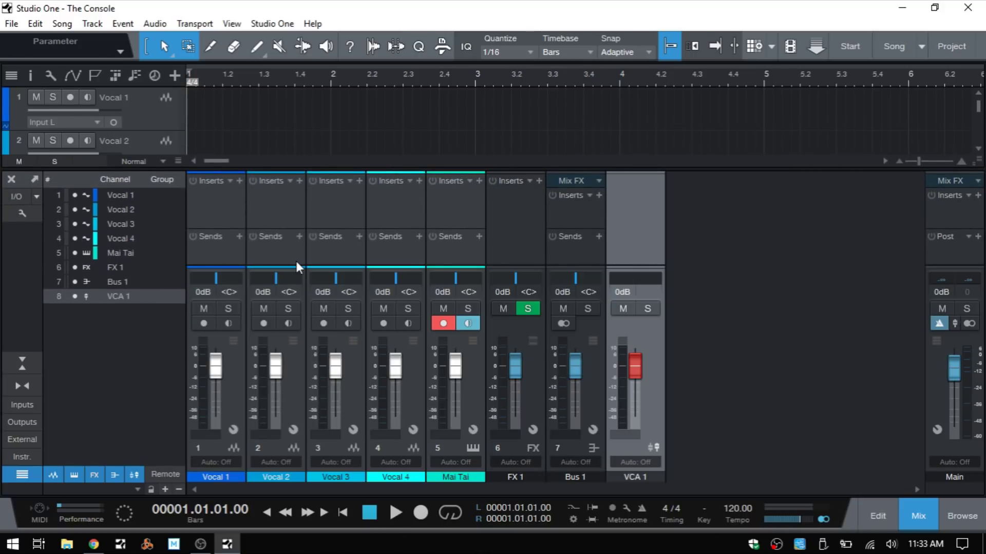
pyautogui.moveTo(282, 264); pyautogui.dragTo(287, 245)
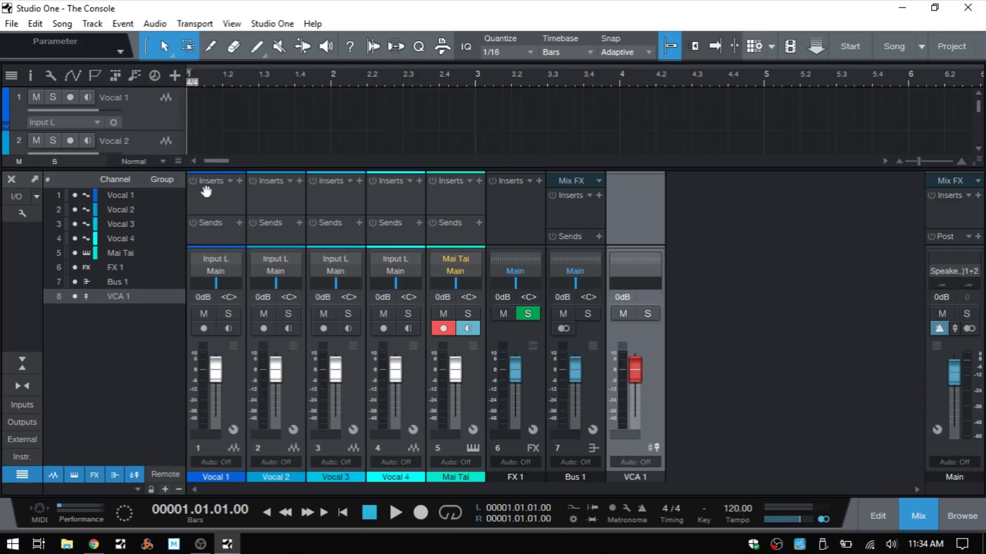
# Step: Insert the PreSonus Bitcrusher plugin on Vocal 1's inserts
pyautogui.click(238, 181)
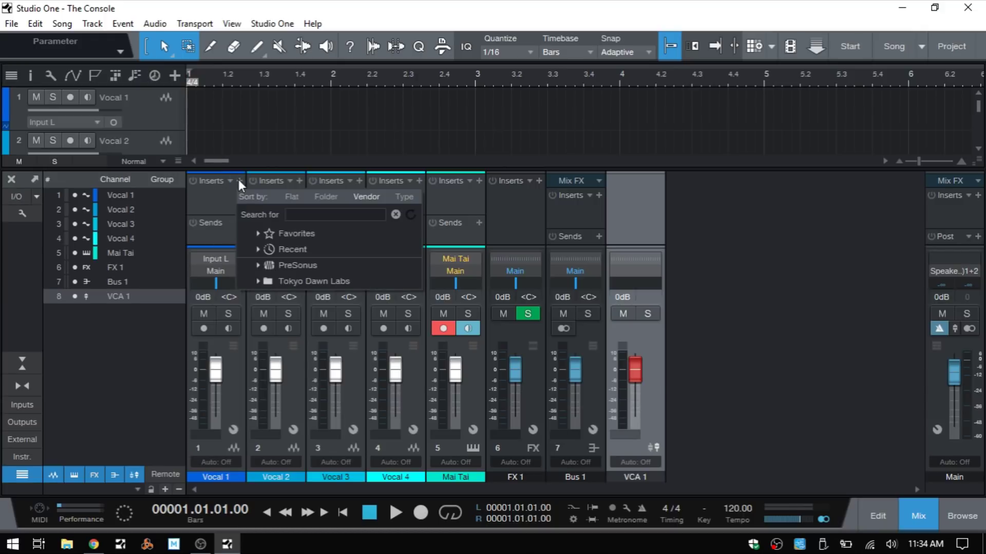
pyautogui.click(268, 266)
pyautogui.scroll(-5, 291, 443)
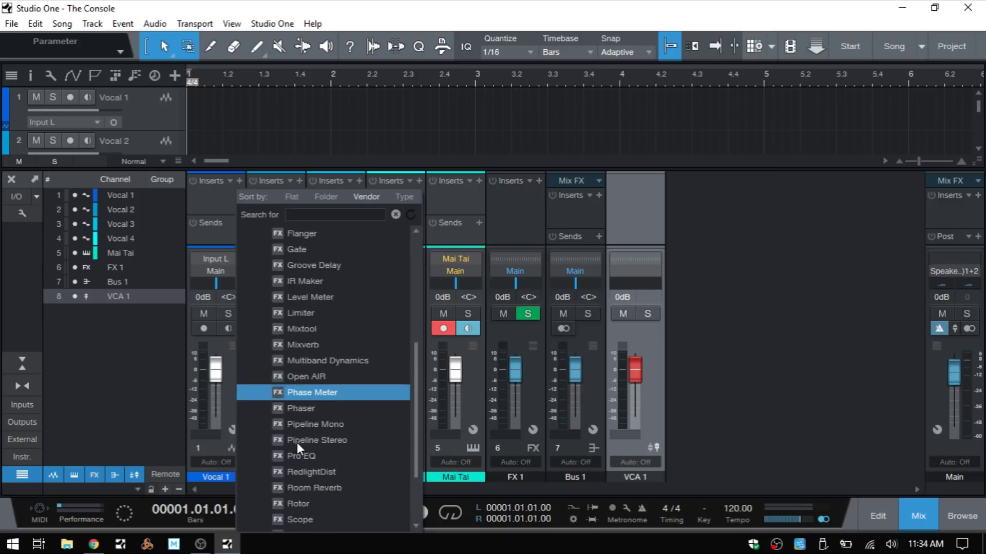
pyautogui.scroll(5, 297, 443)
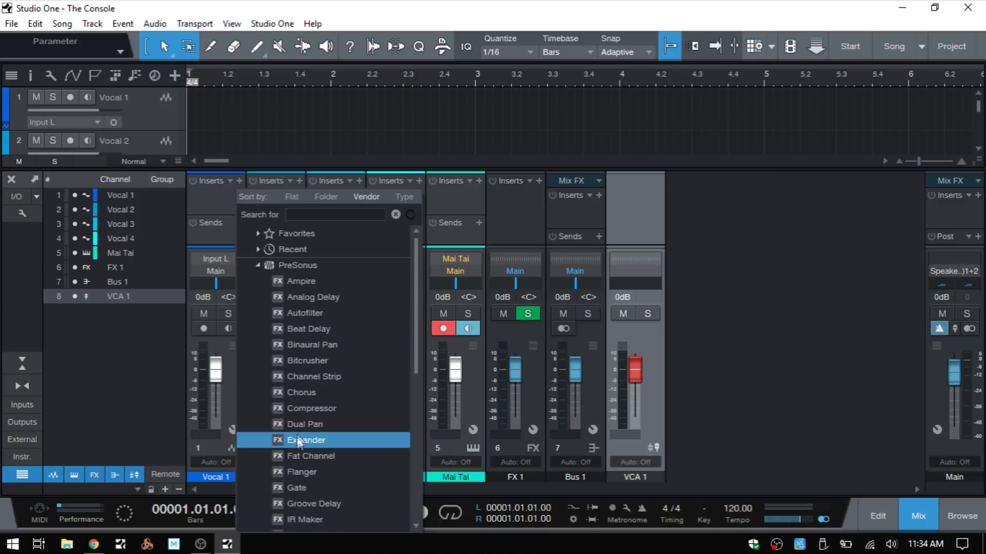
pyautogui.click(261, 271)
pyautogui.click(254, 280)
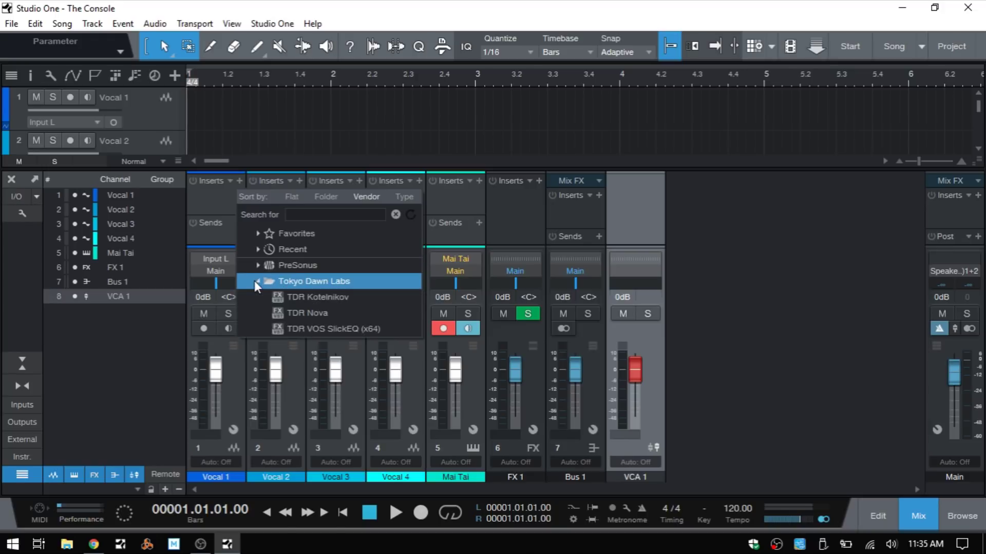
pyautogui.click(254, 280)
pyautogui.click(256, 266)
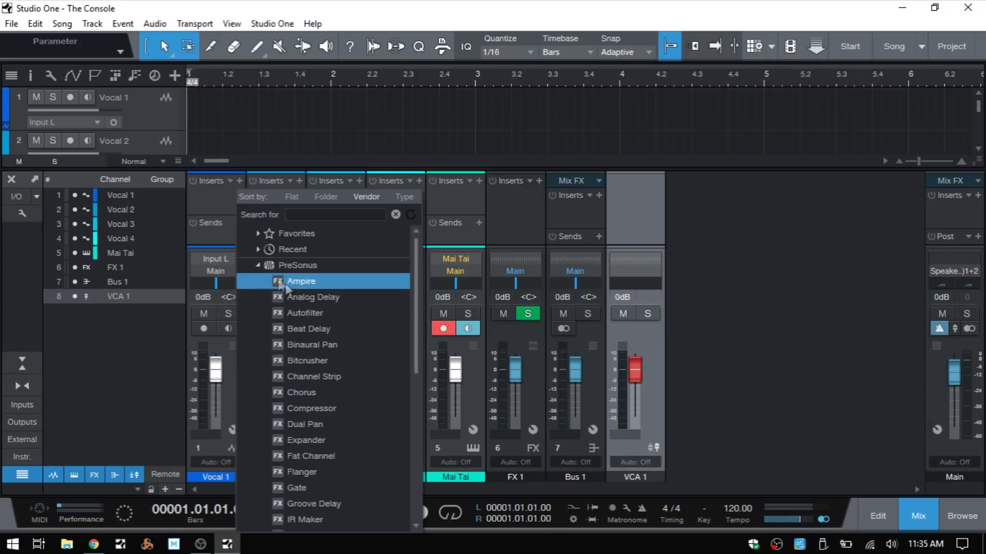
pyautogui.click(303, 361)
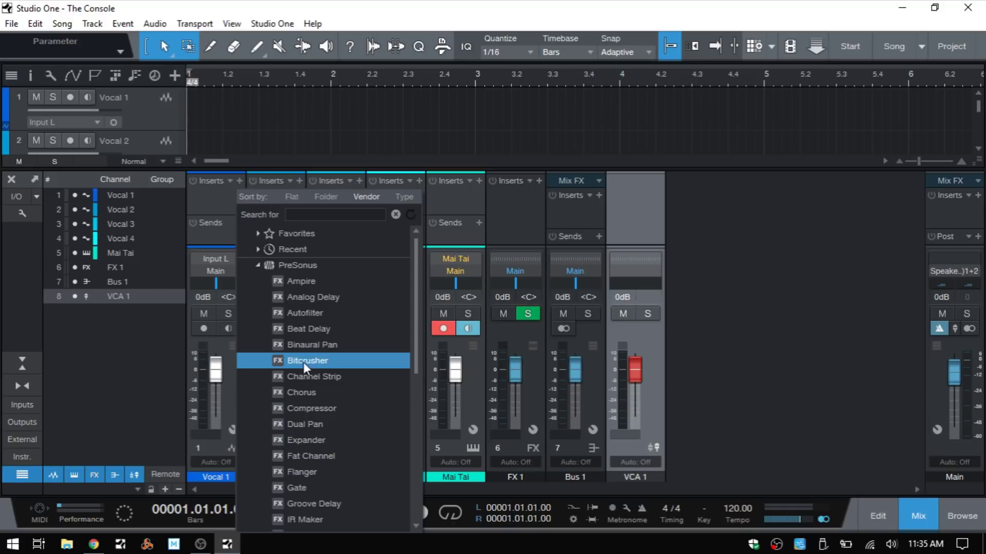
pyautogui.doubleClick(303, 363)
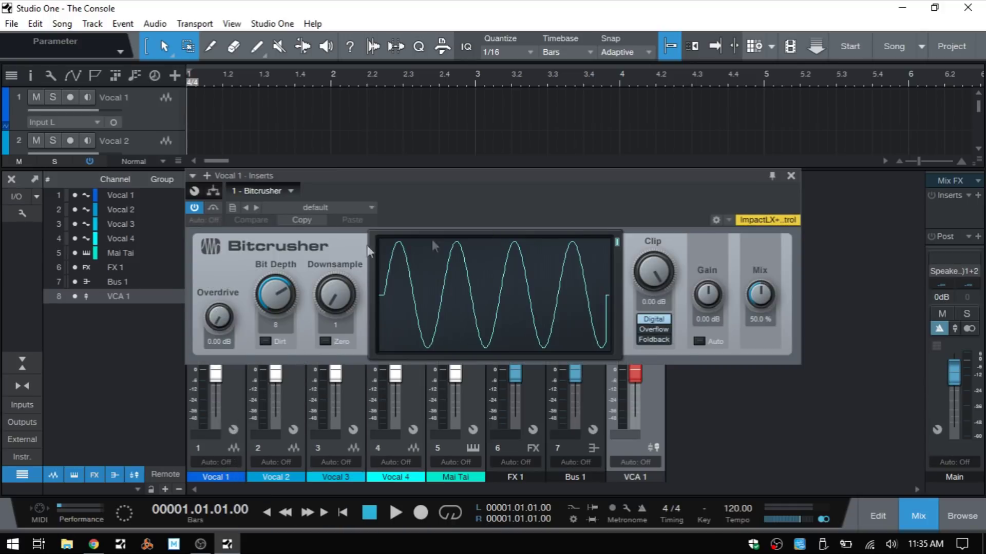
pyautogui.click(789, 176)
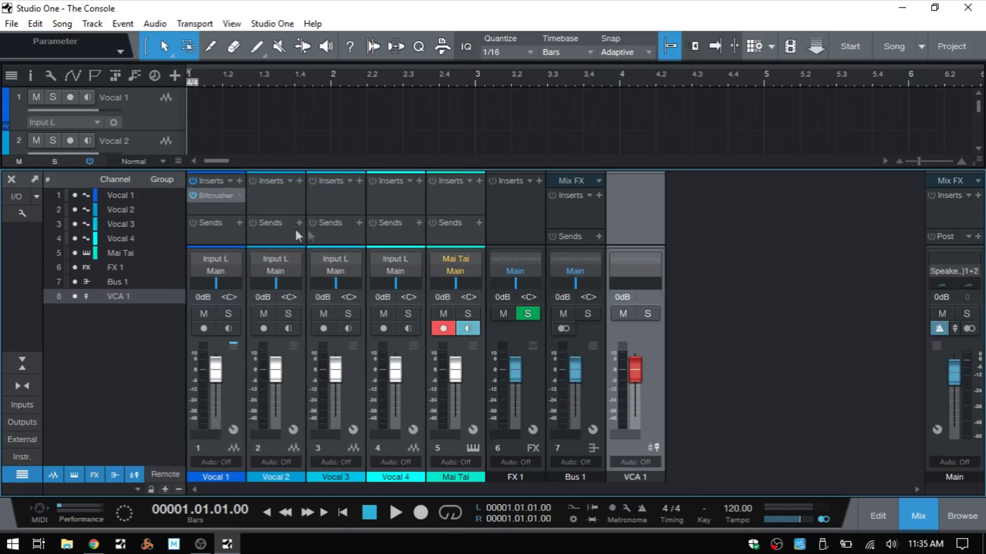
pyautogui.click(211, 196)
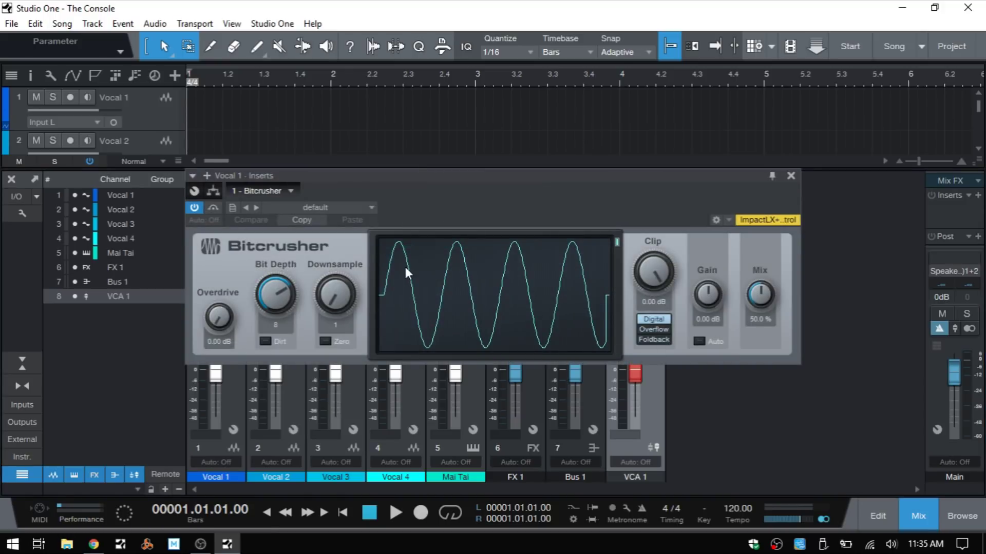
pyautogui.click(790, 177)
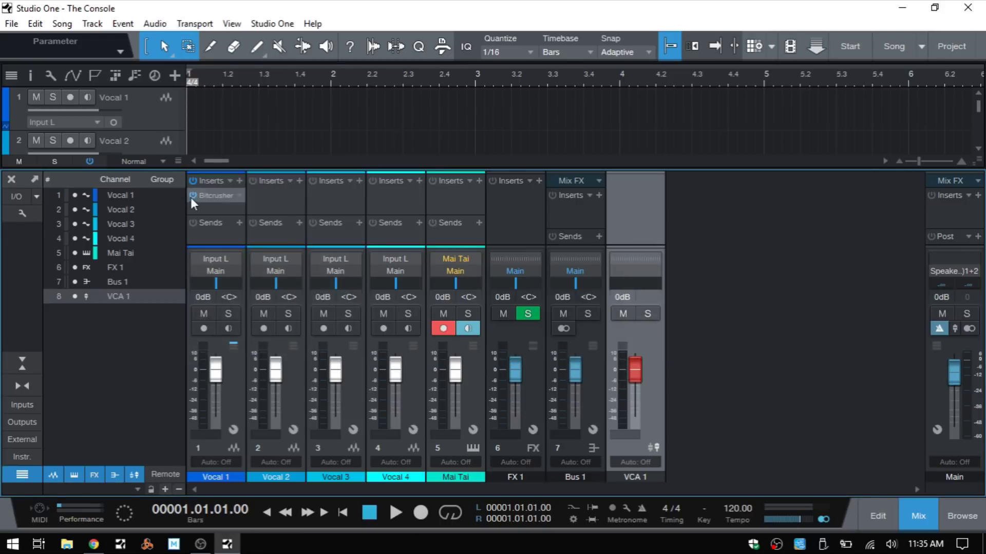
# Step: Enlarge Vocal 1's inserts area and lower Bitcrusher's Bit Depth from 16 to 11
pyautogui.click(221, 196)
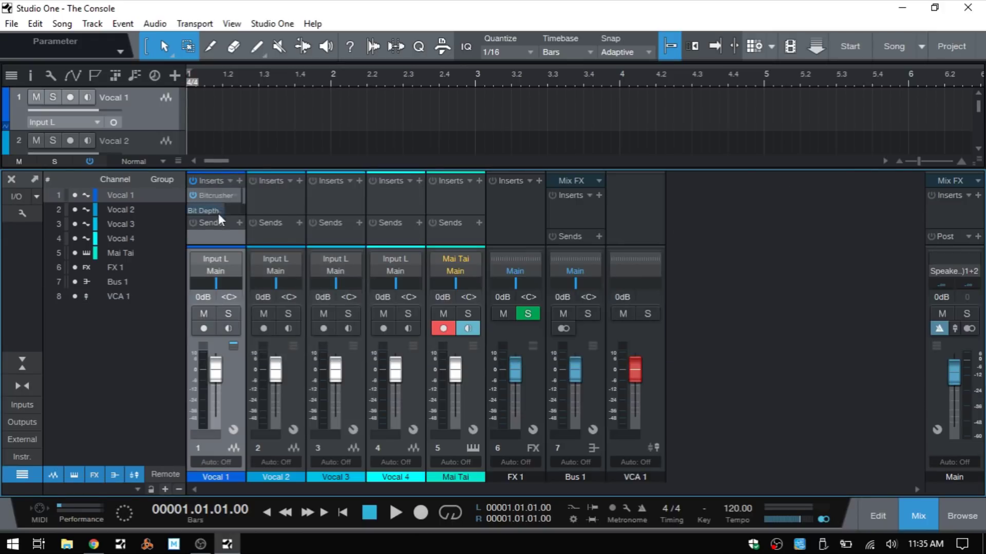
pyautogui.moveTo(288, 168); pyautogui.dragTo(291, 127)
pyautogui.moveTo(227, 190); pyautogui.dragTo(223, 218)
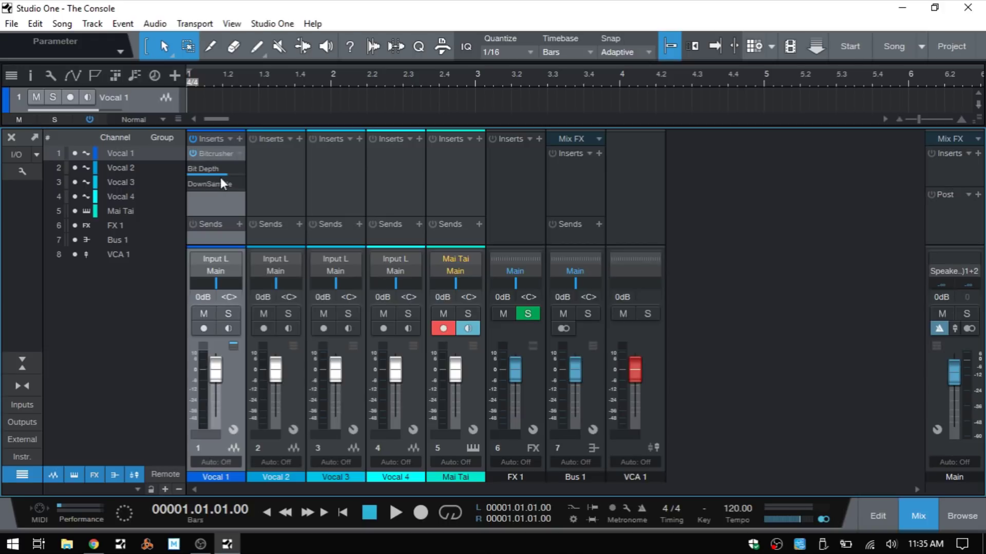
pyautogui.moveTo(227, 172)
pyautogui.mouseDown()
pyautogui.moveTo(214, 168)
pyautogui.moveTo(217, 175)
pyautogui.mouseUp()
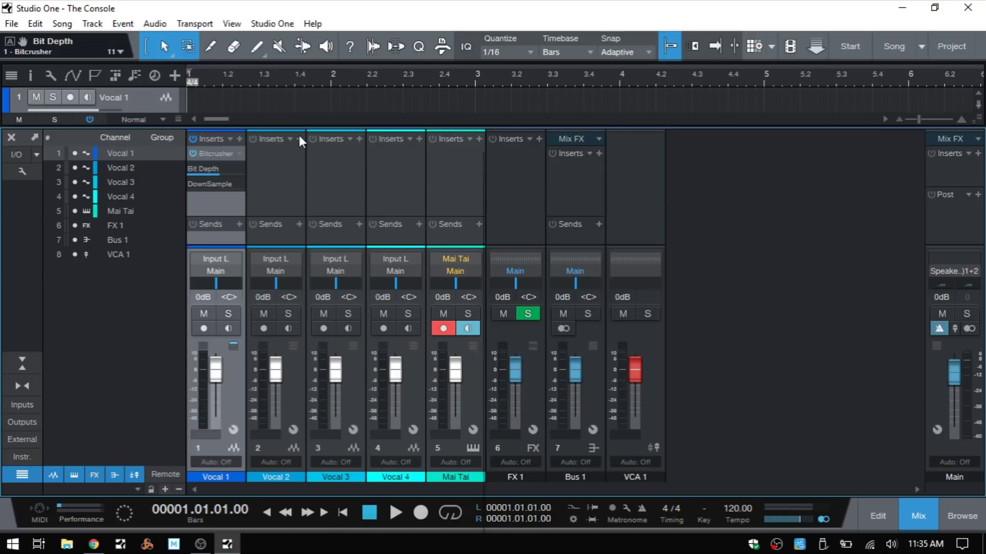
# Step: Insert Room Reverb on the Vocal 2 channel
pyautogui.click(299, 138)
pyautogui.scroll(-3, 368, 374)
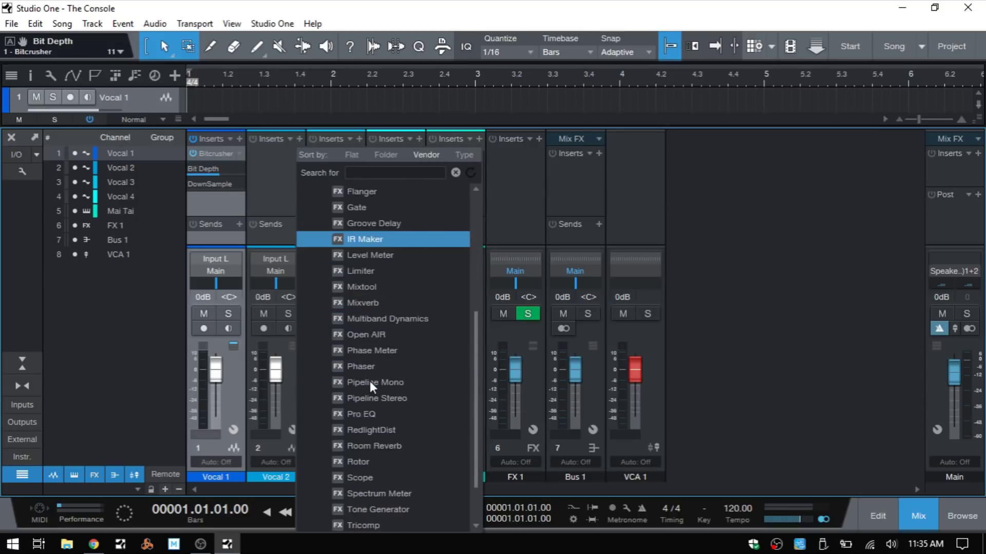
pyautogui.click(365, 450)
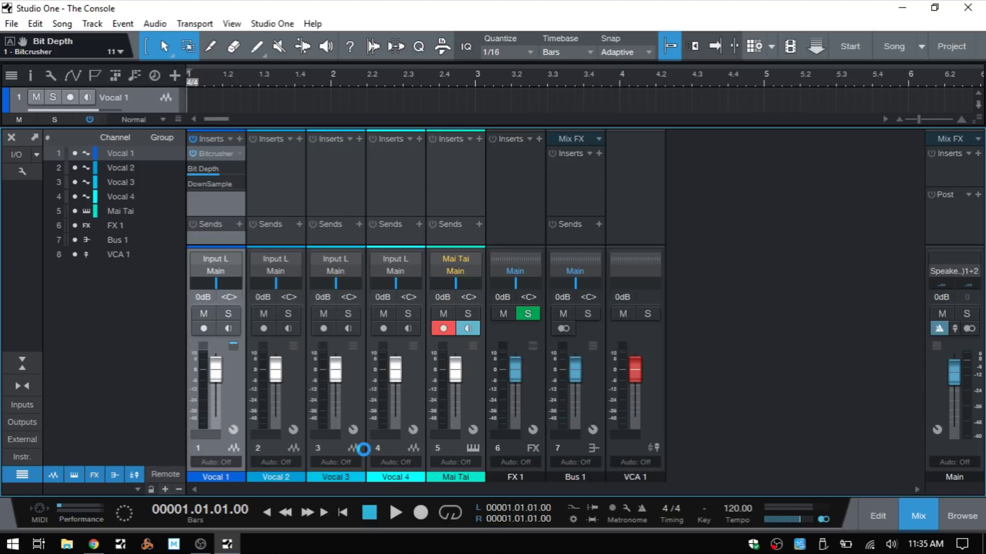
pyautogui.click(642, 177)
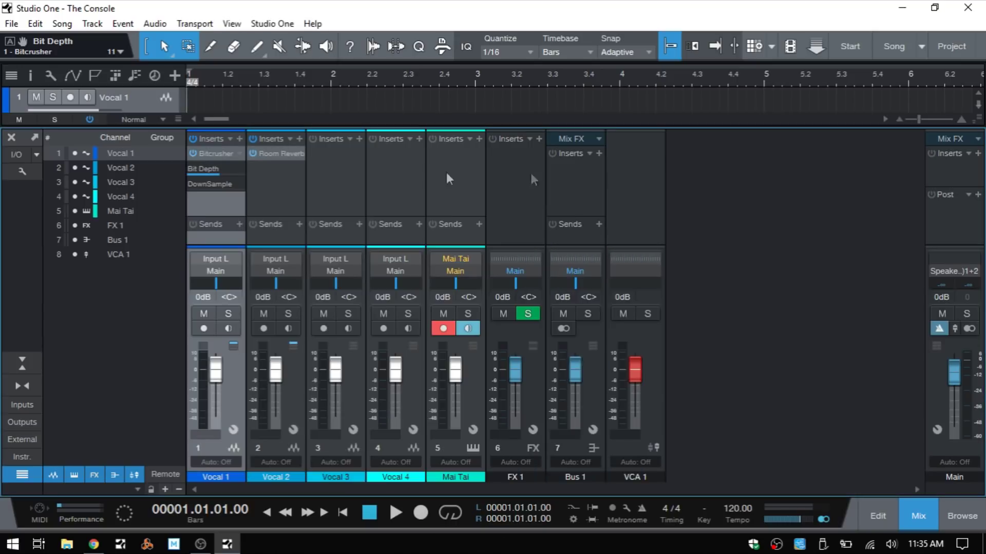
# Step: Adjust Room Reverb's Taillength, then collapse the Room Reverb and Bitcrusher parameter lists
pyautogui.click(270, 152)
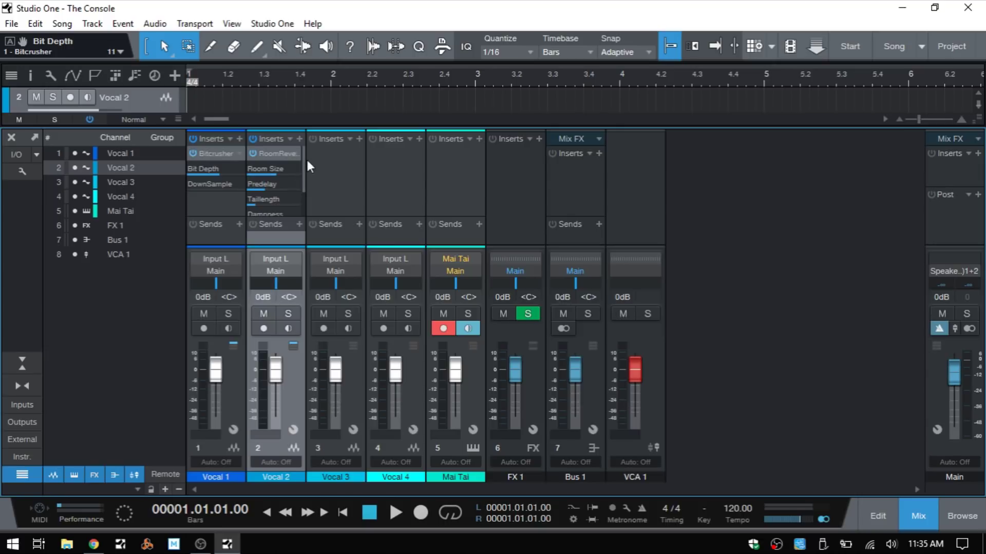
pyautogui.moveTo(304, 159); pyautogui.dragTo(304, 179)
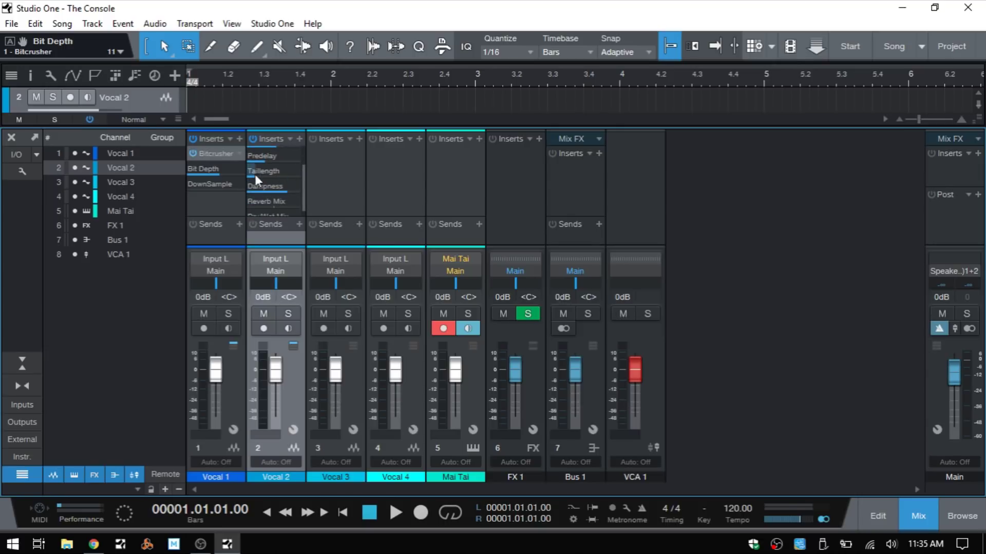
pyautogui.moveTo(251, 169); pyautogui.dragTo(303, 166)
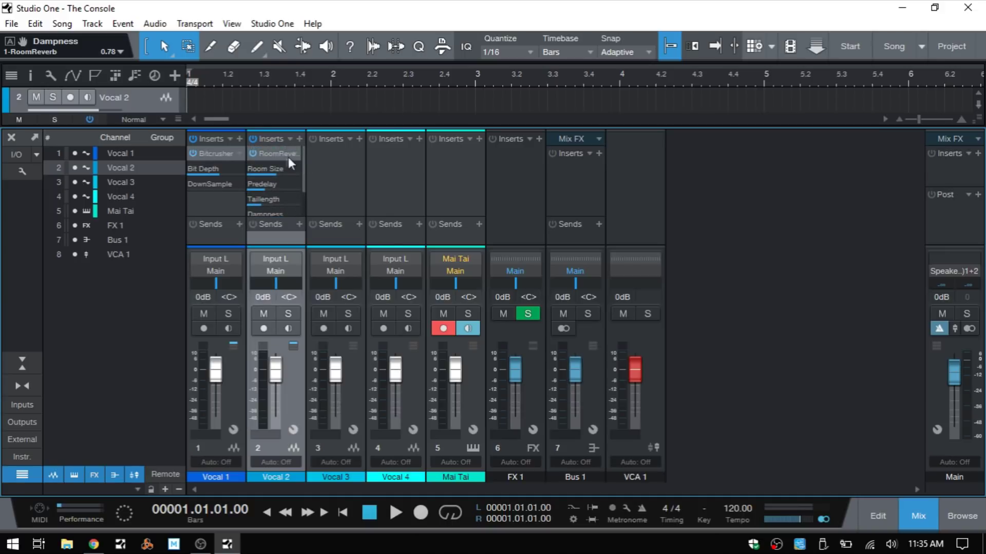
pyautogui.click(270, 151)
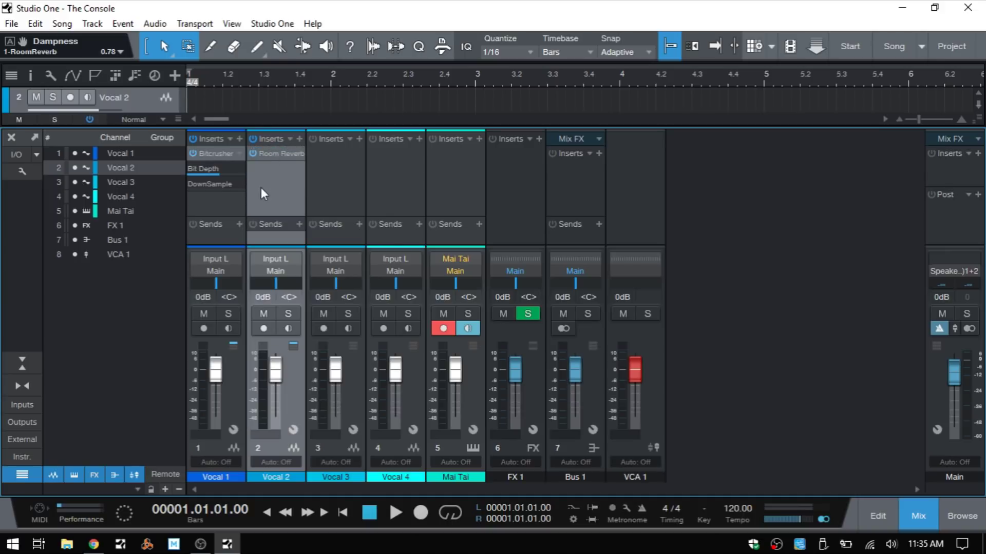
pyautogui.click(213, 153)
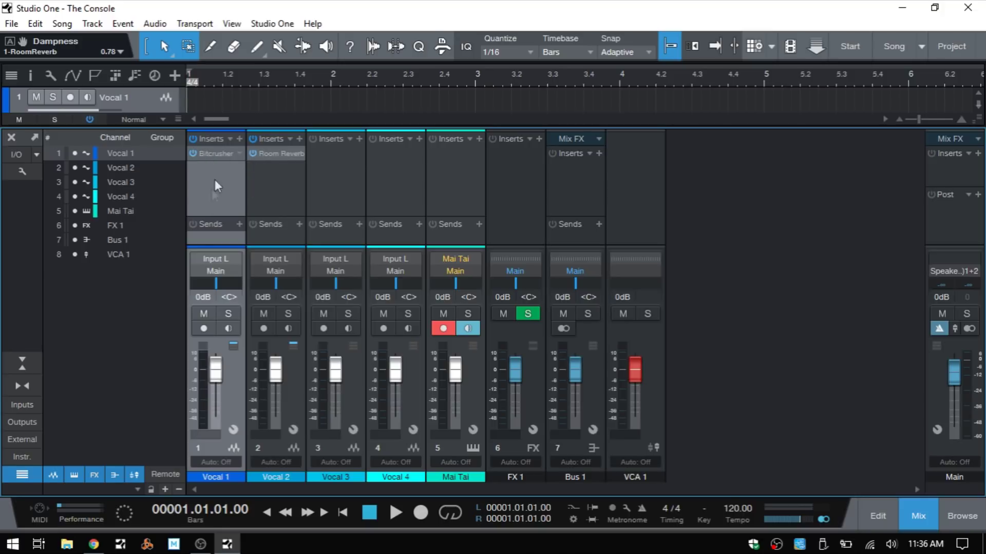
# Step: Load the Mastering 'Save Master Energy' chain (Pro EQ, Limiter) on Vocal 1 and shrink its inserts area
pyautogui.click(229, 139)
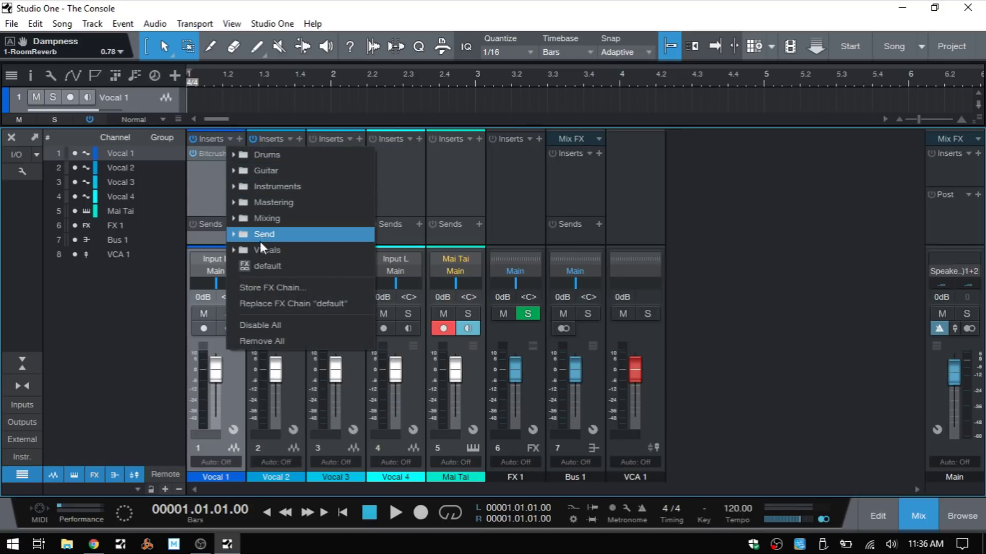
pyautogui.click(272, 204)
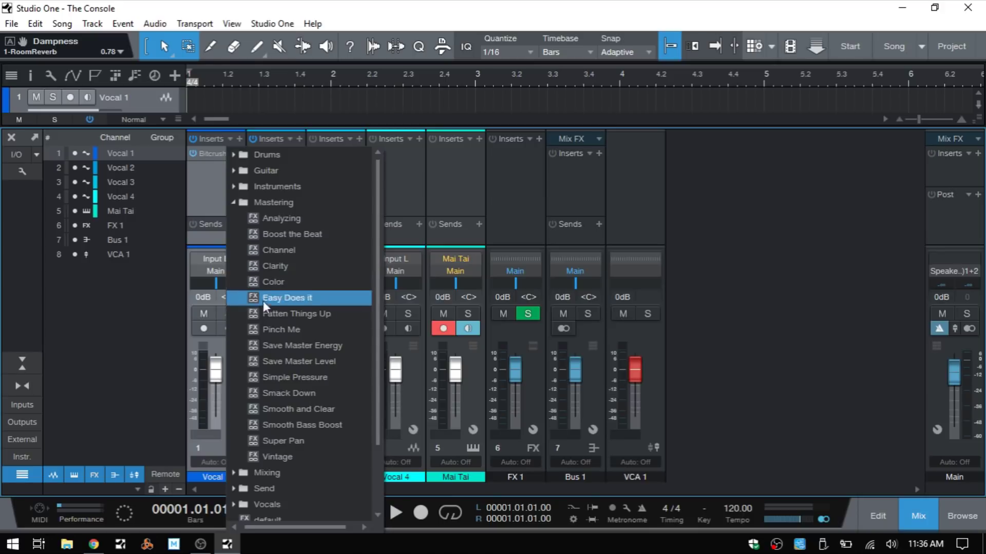
pyautogui.click(292, 347)
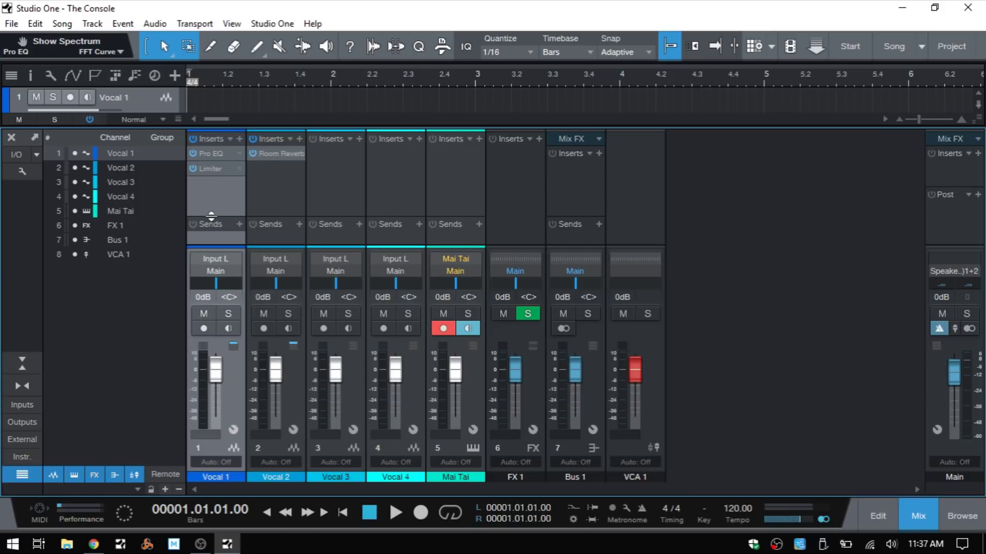
pyautogui.moveTo(211, 214); pyautogui.dragTo(211, 198)
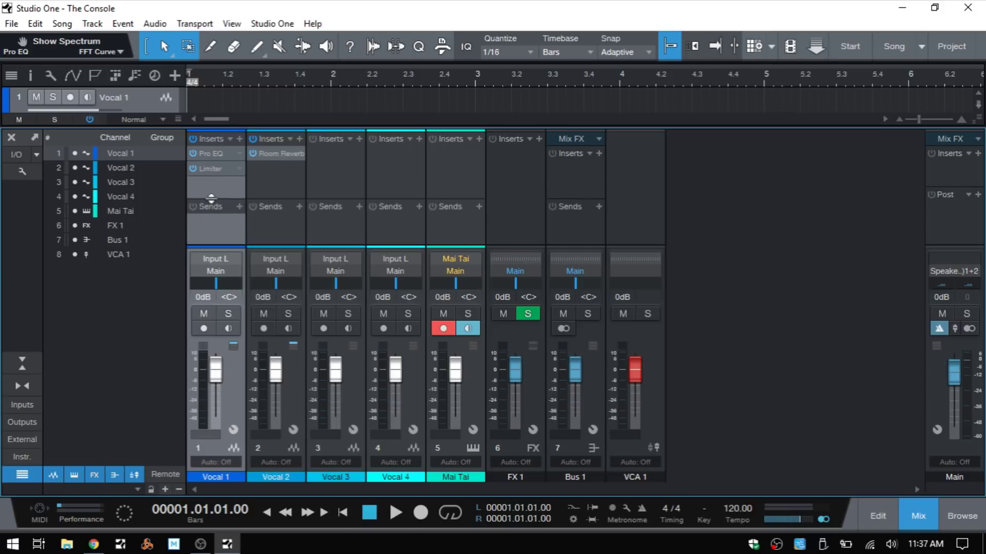
pyautogui.click(238, 205)
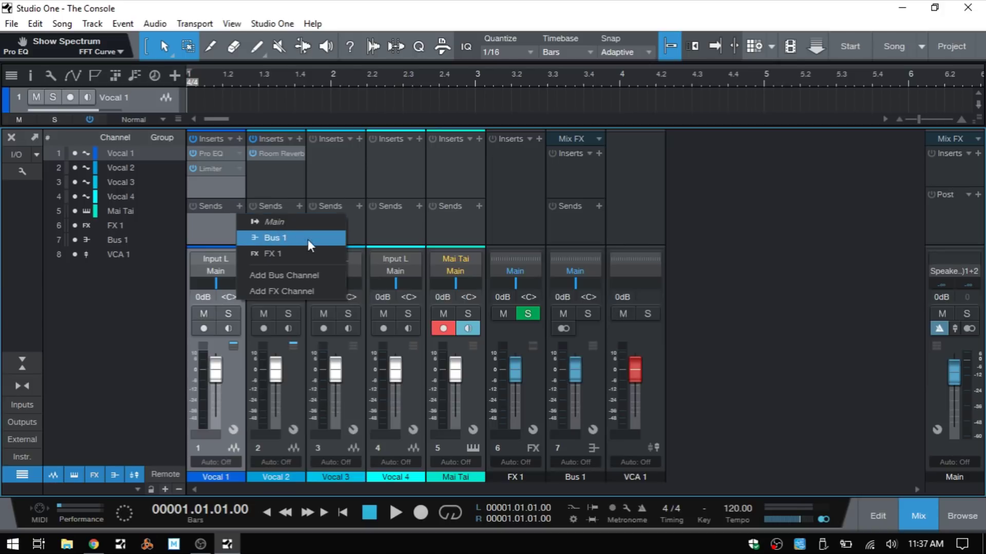
# Step: Add FX 1 sends on Vocal 1 and Vocal 2, raising Vocal 1's send level
pyautogui.click(269, 255)
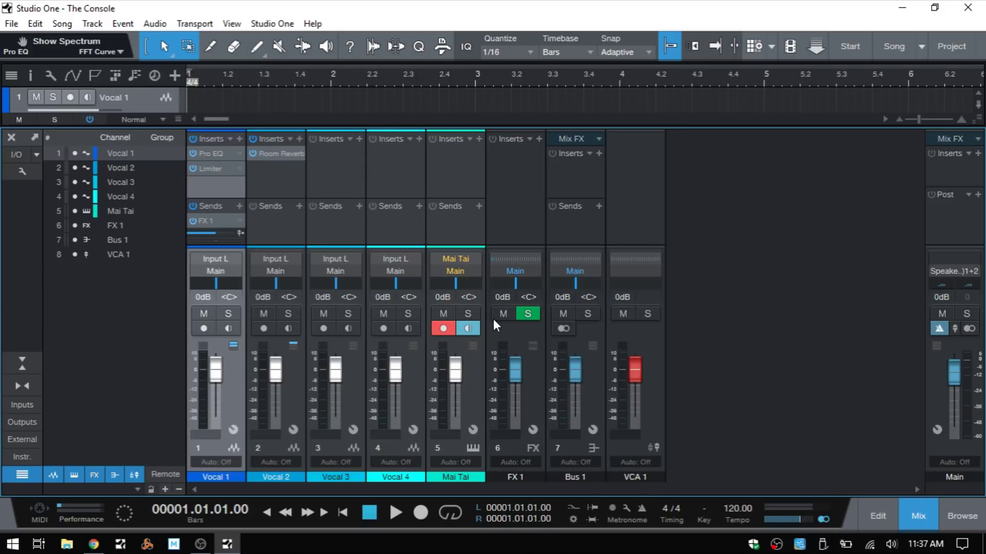
pyautogui.moveTo(214, 233)
pyautogui.mouseDown()
pyautogui.moveTo(201, 234)
pyautogui.moveTo(223, 233)
pyautogui.mouseUp()
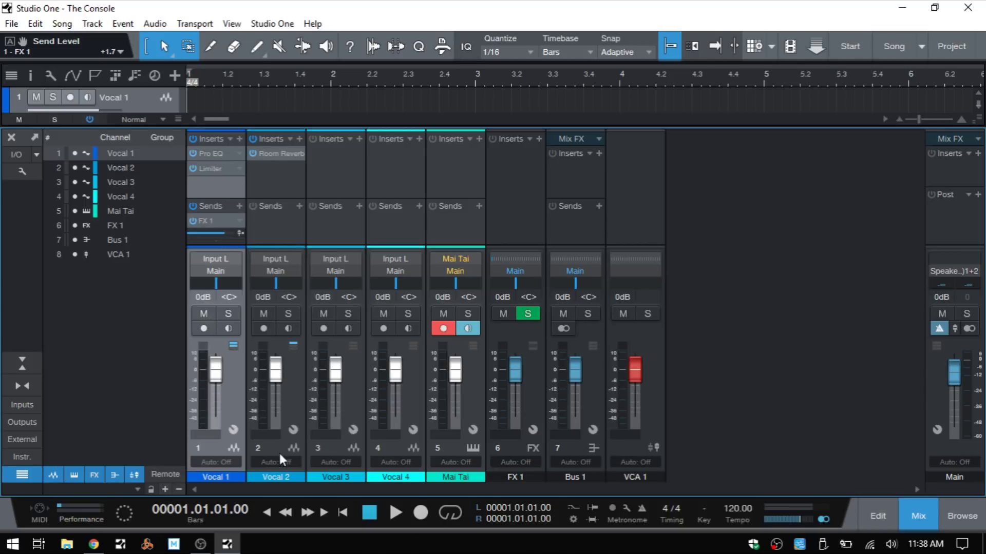
pyautogui.click(300, 205)
pyautogui.click(324, 254)
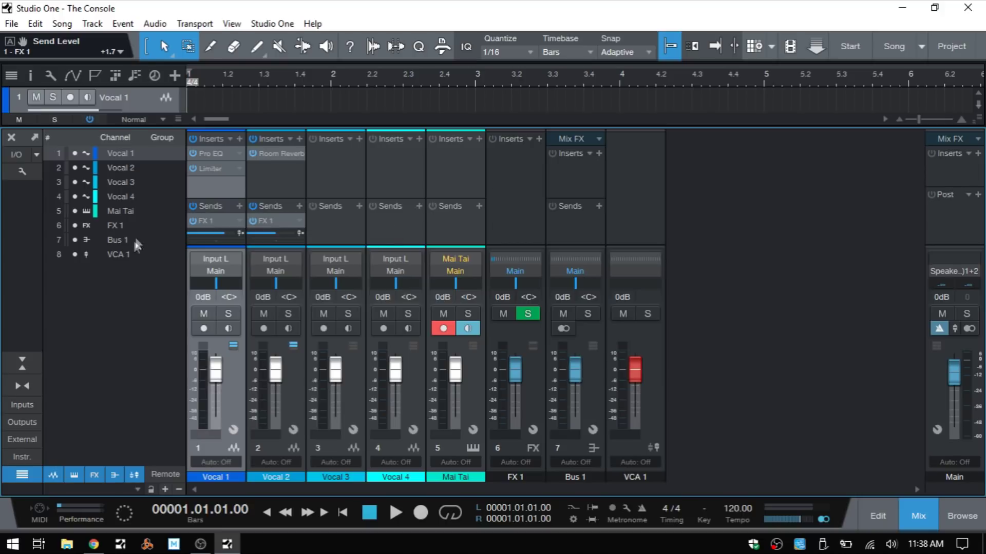
# Step: Keep Vocal 1's input on Input L, route its output to Bus 1, and check Bus 1's sources
pyautogui.click(214, 259)
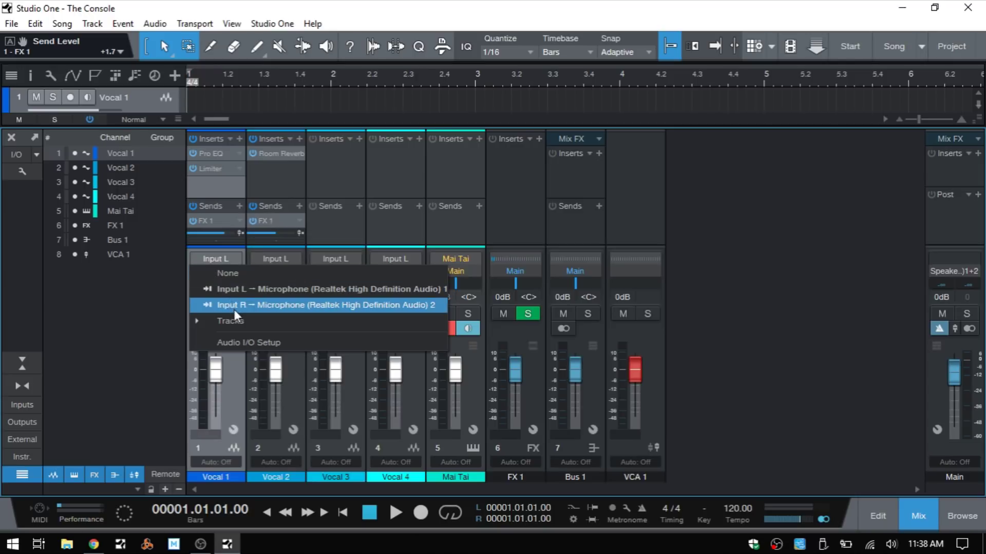
pyautogui.click(215, 258)
pyautogui.click(214, 258)
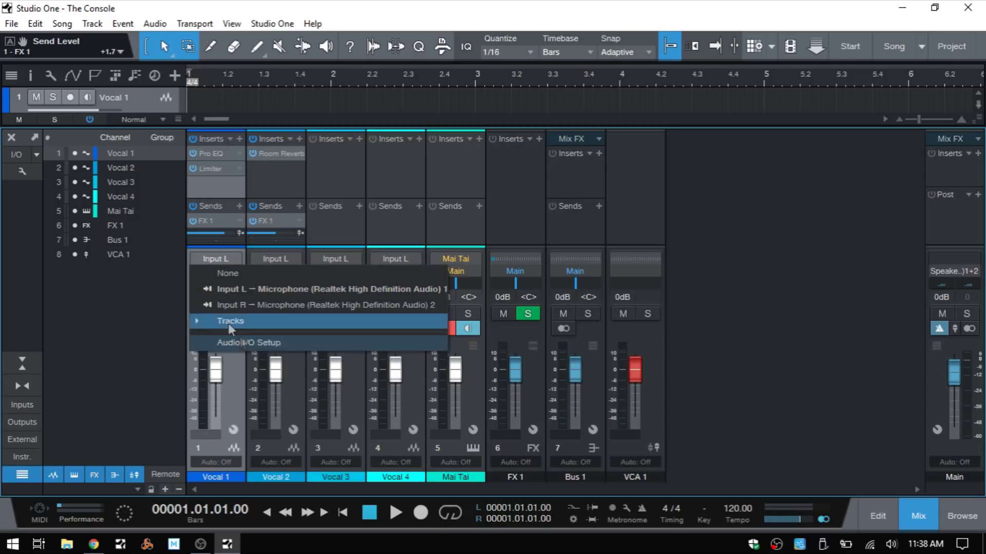
pyautogui.click(217, 261)
pyautogui.click(216, 272)
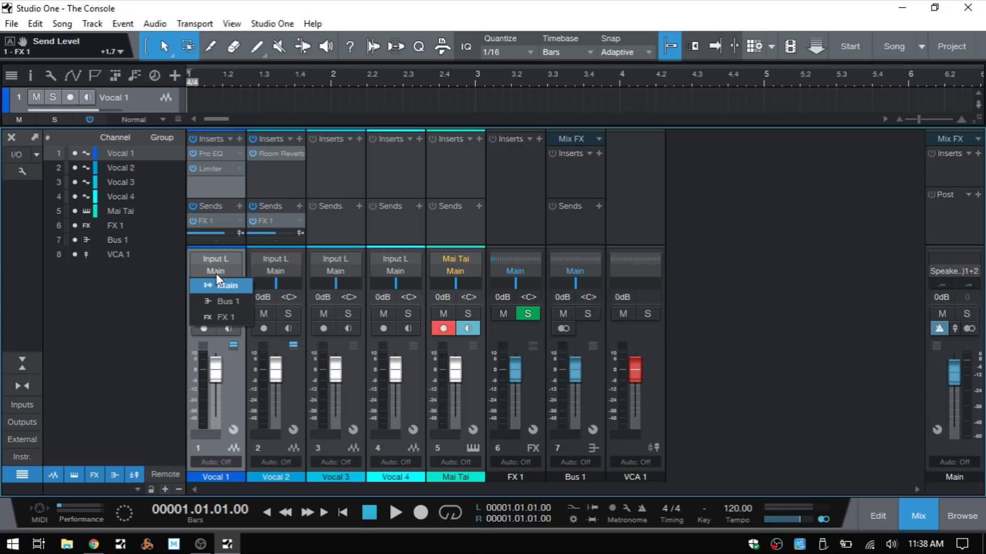
pyautogui.click(218, 301)
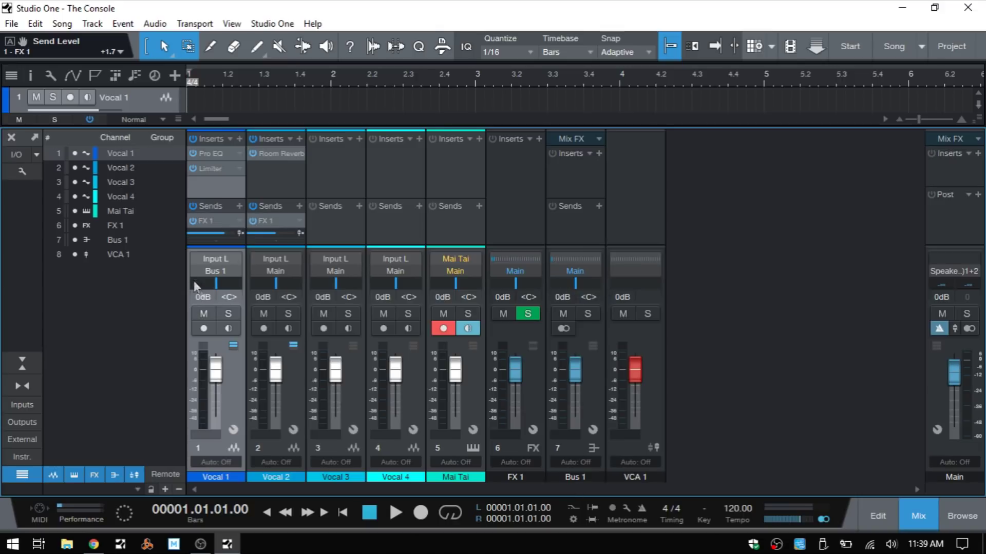
pyautogui.click(562, 259)
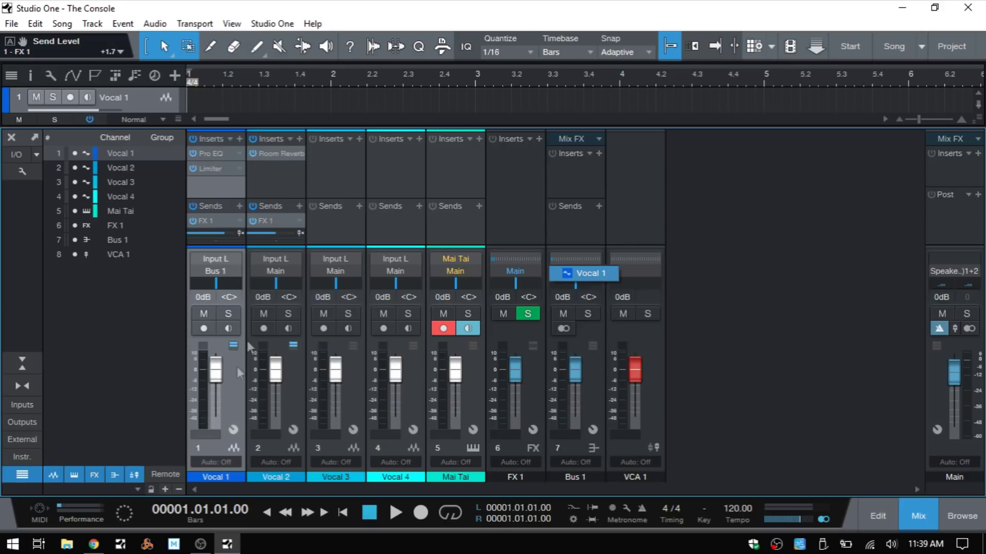
pyautogui.click(513, 340)
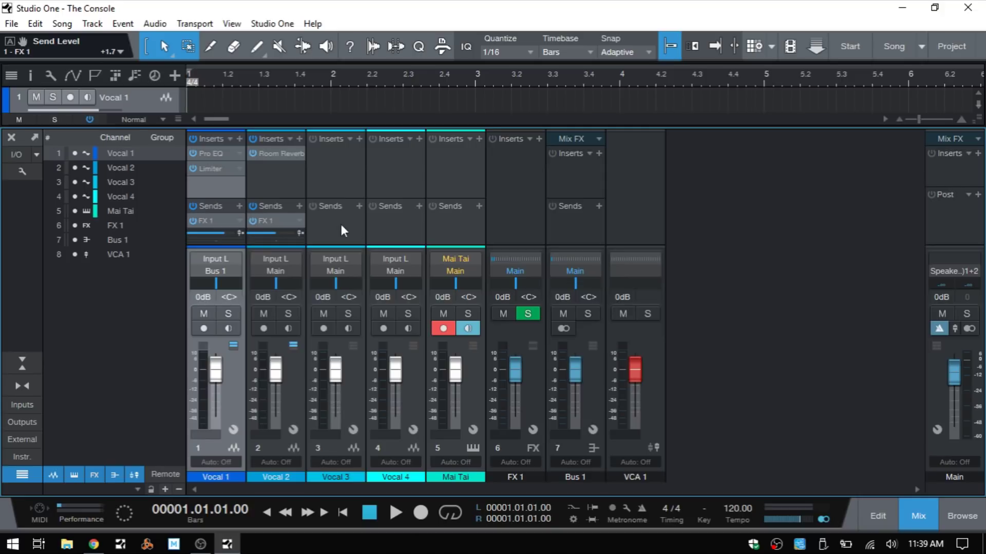
# Step: Route Vocal 3's output to Bus 1 and jump to Vocal 3 from Bus 1's sources
pyautogui.click(337, 273)
pyautogui.click(344, 302)
pyautogui.click(567, 260)
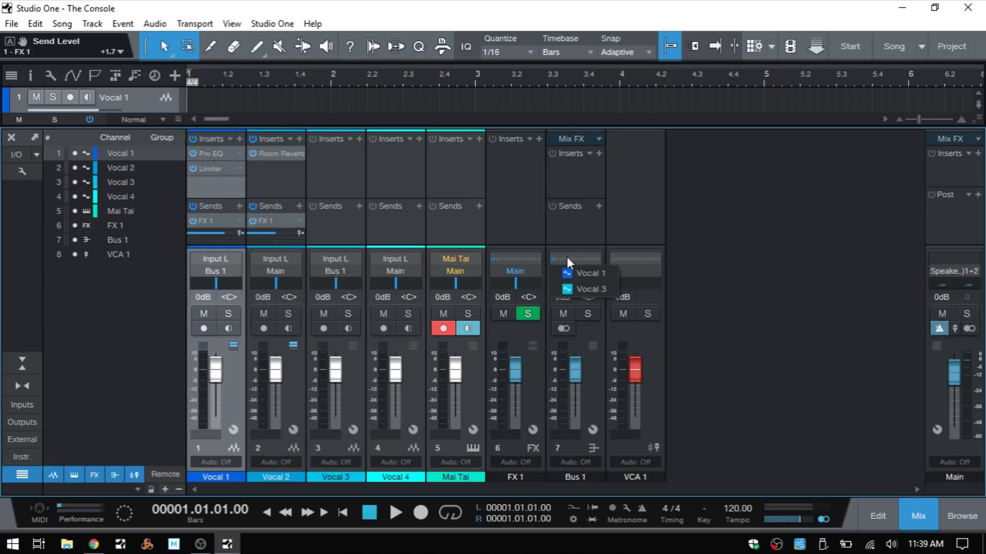
pyautogui.click(585, 288)
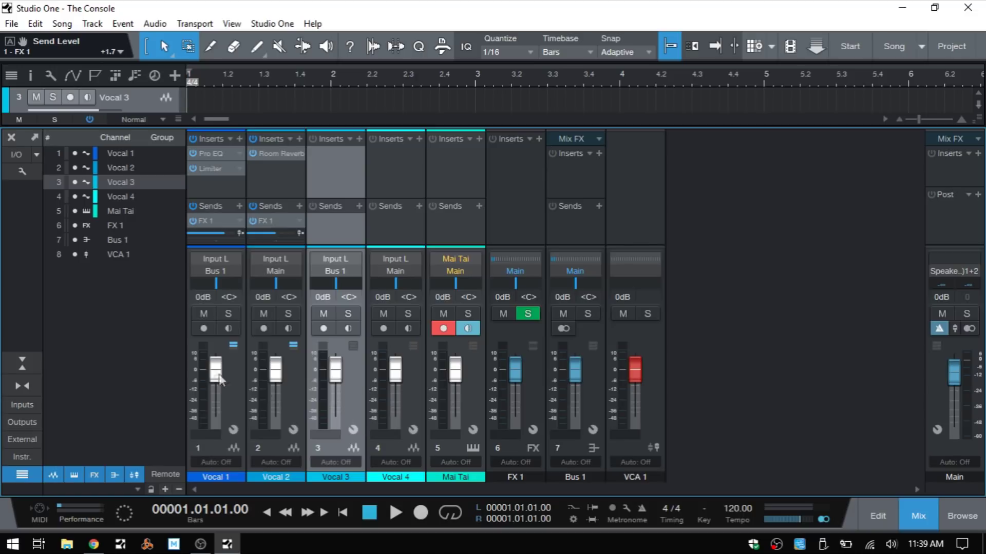
pyautogui.moveTo(210, 285)
pyautogui.mouseDown()
pyautogui.moveTo(226, 283)
pyautogui.moveTo(209, 286)
pyautogui.mouseUp()
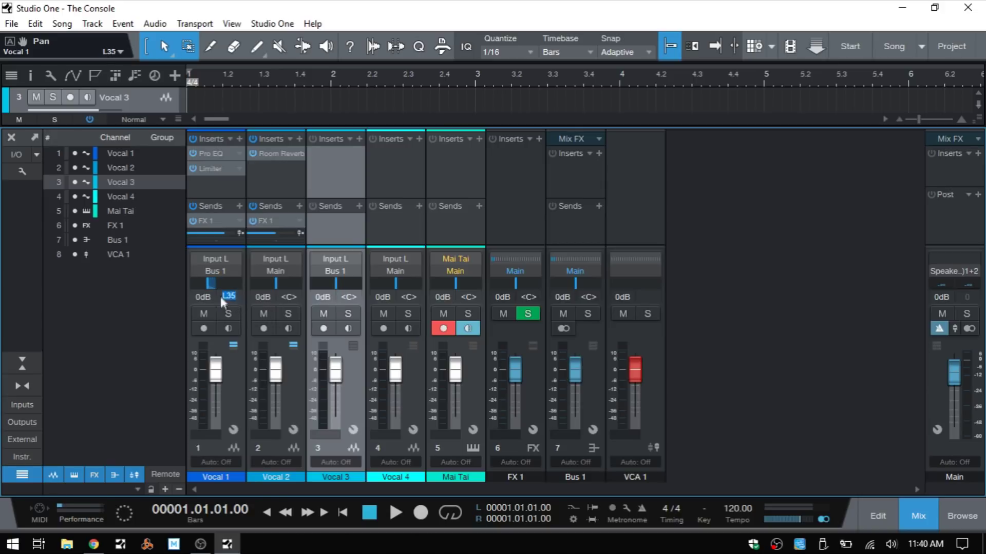
pyautogui.click(239, 393)
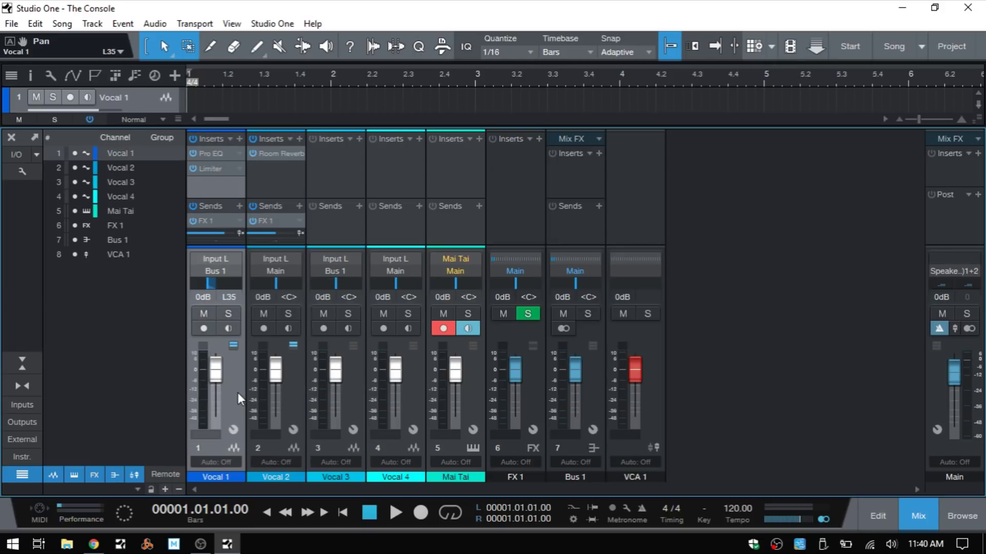
pyautogui.keyDown('alt'); pyautogui.click(213, 283); pyautogui.keyUp('alt')
# Step: Toggle Vocal 1's mute and solo on and off, via buttons and Shift+M / Shift+S
pyautogui.click(204, 313)
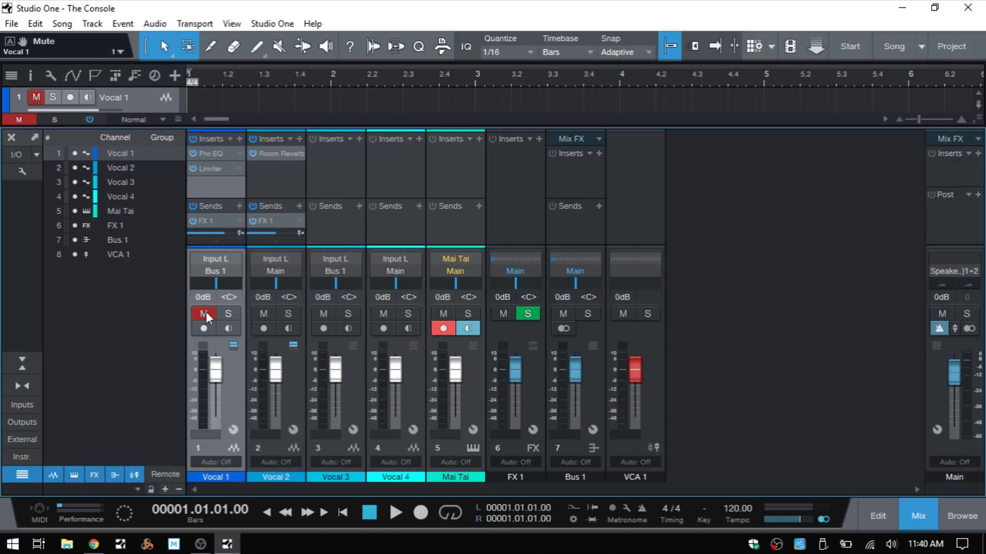
pyautogui.click(204, 314)
pyautogui.click(229, 318)
pyautogui.click(230, 317)
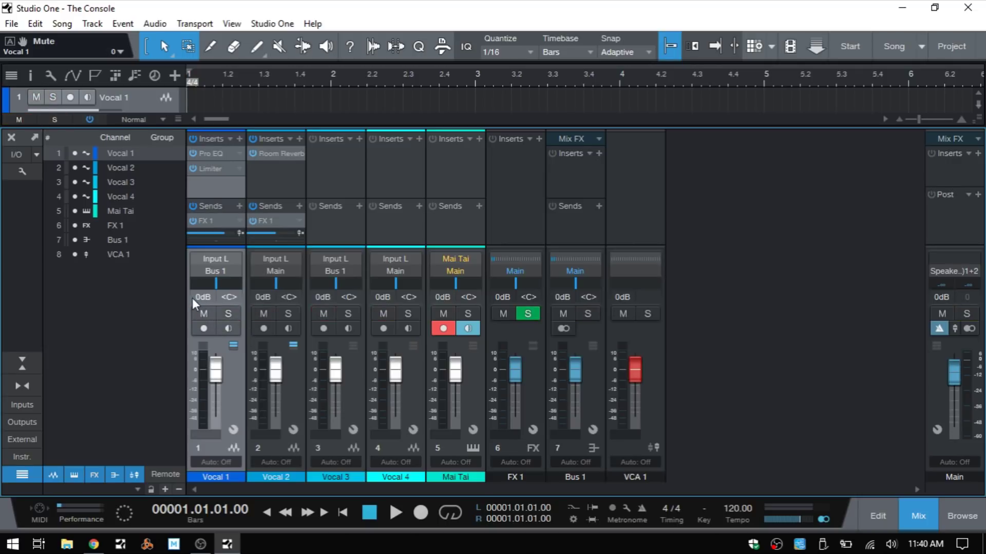
pyautogui.hotkey('shift', 'm')
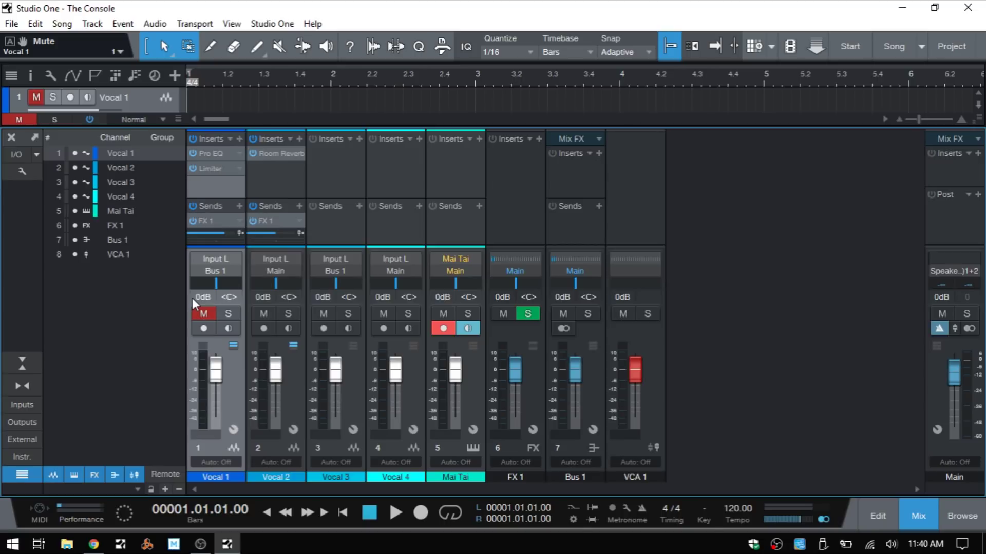
pyautogui.hotkey('shift', 'm')
pyautogui.hotkey('shift', 's')
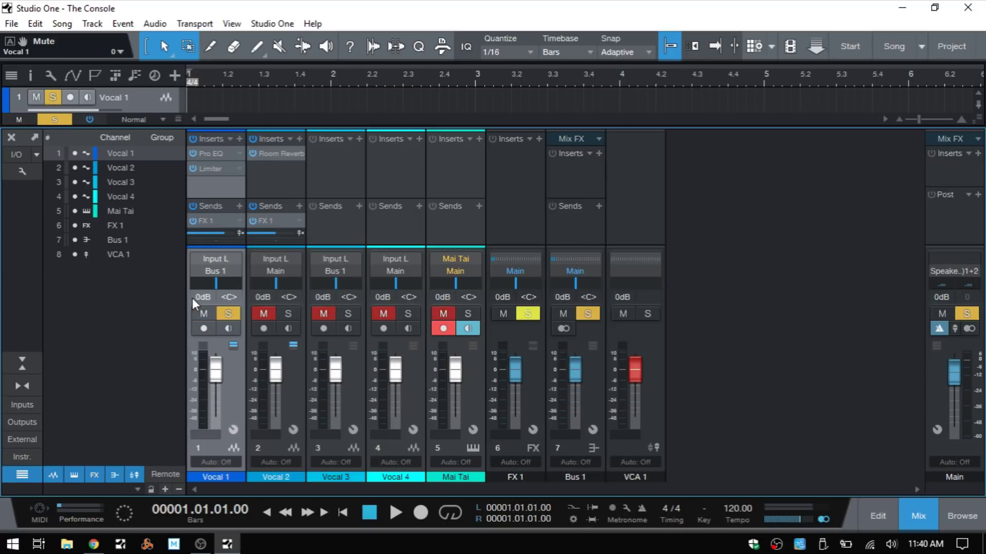
pyautogui.hotkey('shift', 's')
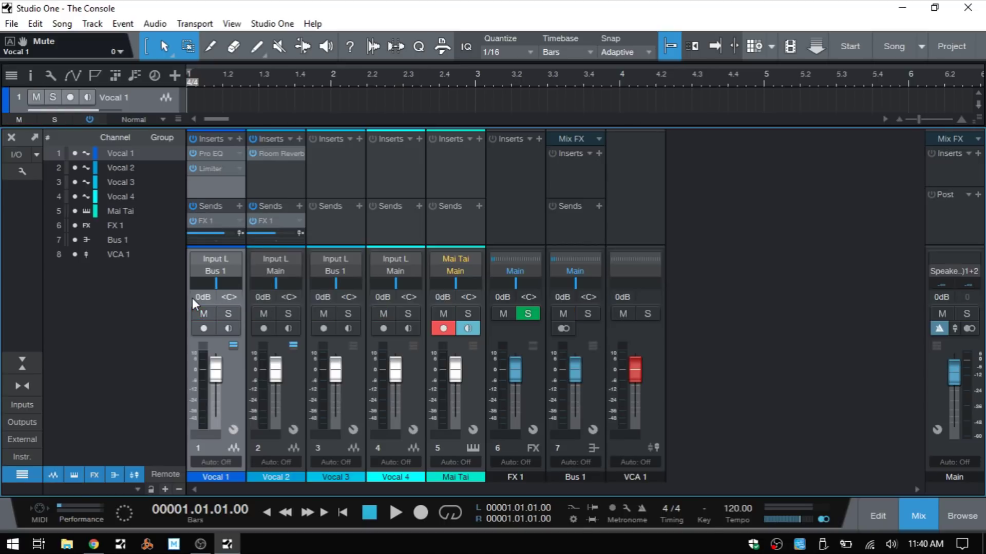
# Step: Toggle Vocal 1's record-arm and input monitoring on and off, leaving both off
pyautogui.click(203, 328)
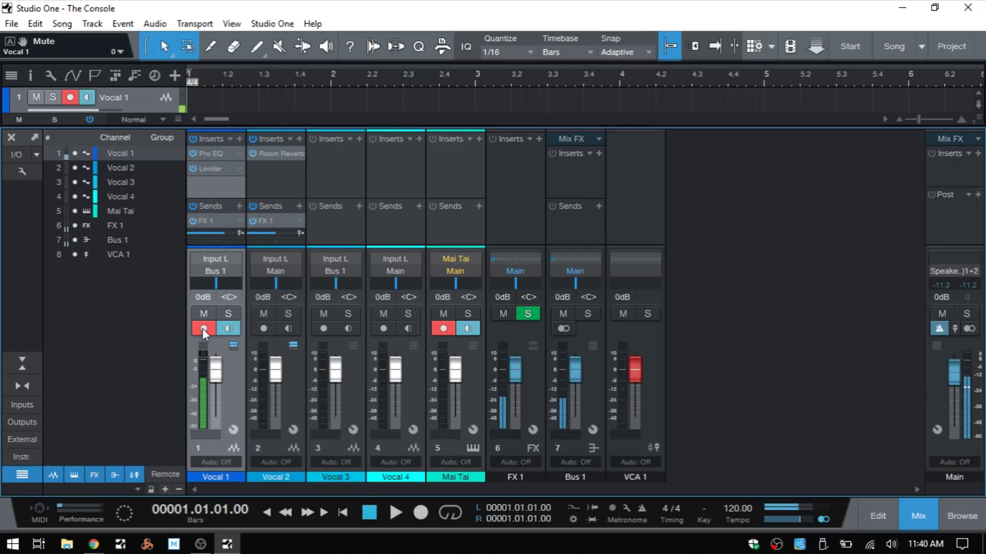
pyautogui.click(203, 329)
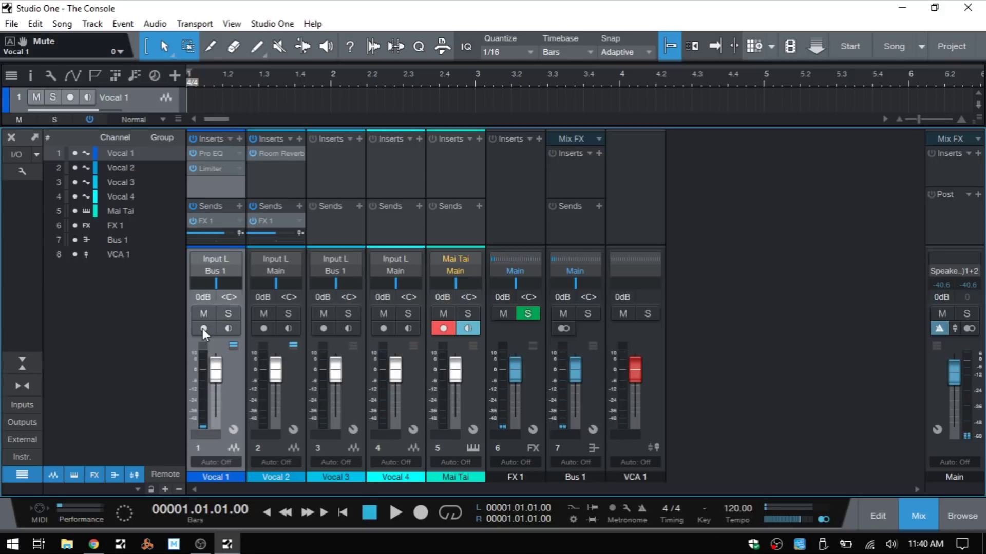
pyautogui.click(203, 328)
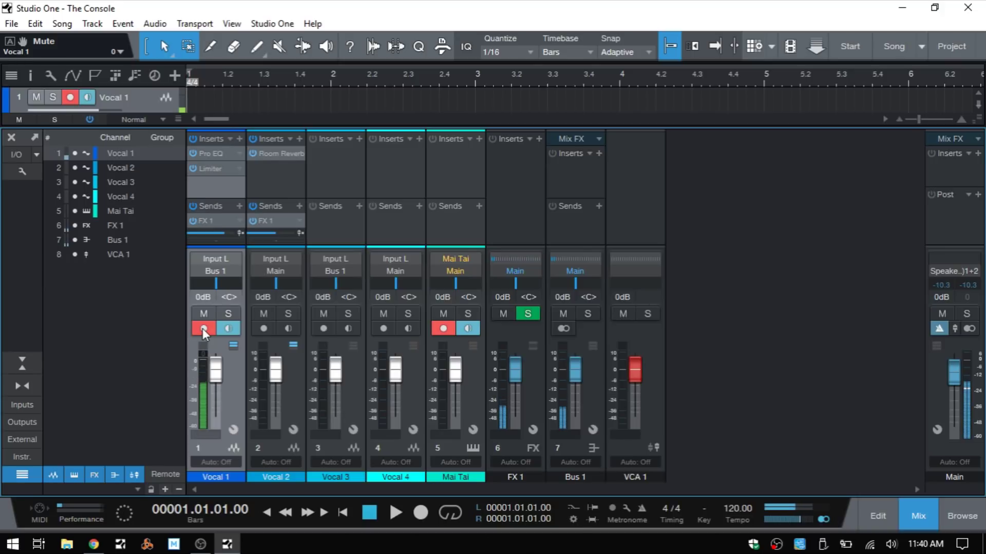
pyautogui.click(203, 329)
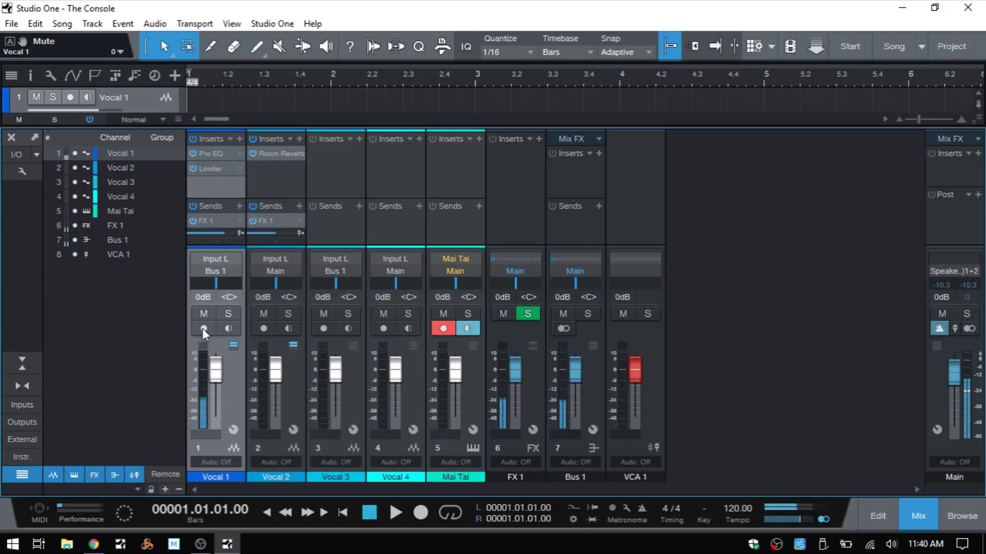
pyautogui.click(231, 331)
pyautogui.click(231, 331)
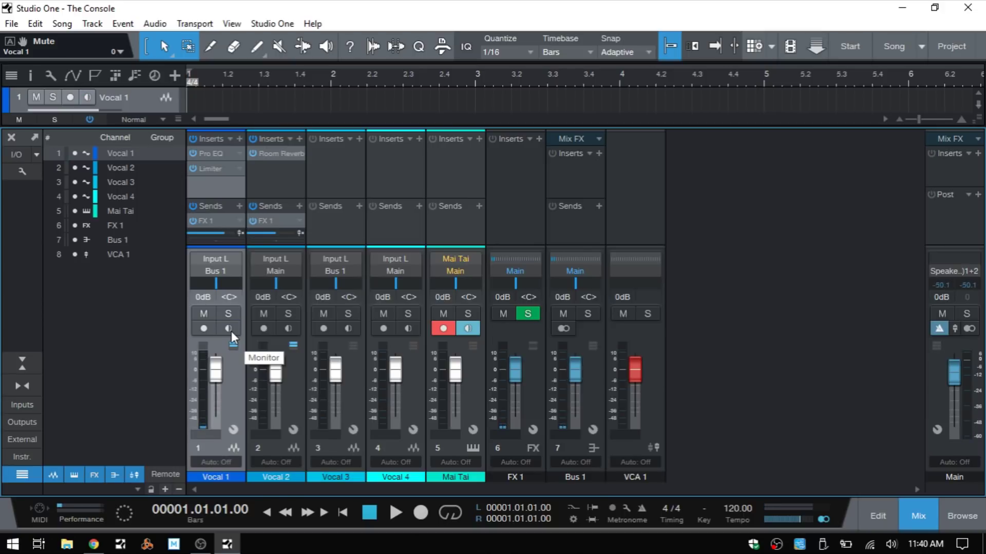
pyautogui.click(231, 331)
pyautogui.click(231, 331)
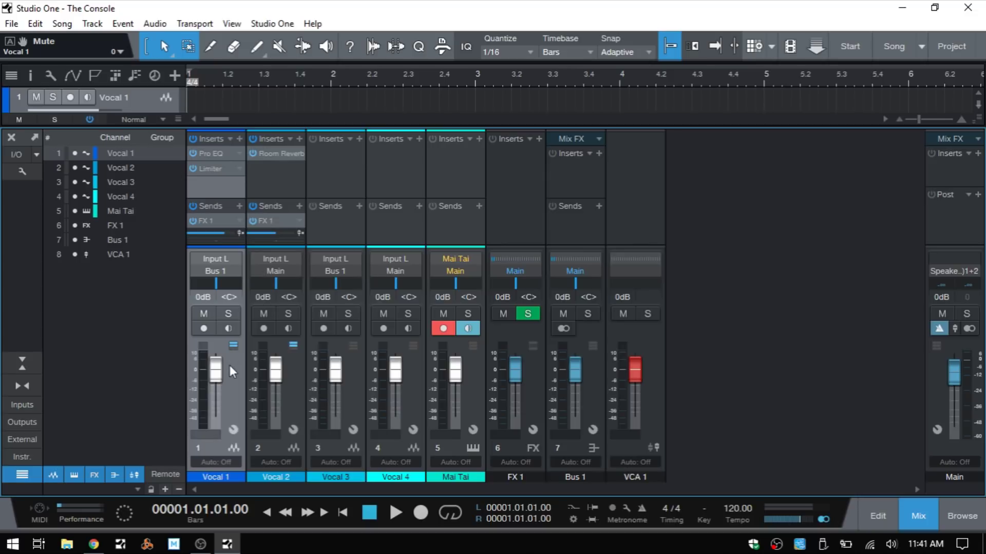
pyautogui.moveTo(217, 376)
pyautogui.mouseDown()
pyautogui.moveTo(217, 411)
pyautogui.moveTo(218, 374)
pyautogui.mouseUp()
pyautogui.press('Return')
pyautogui.keyDown('alt'); pyautogui.click(217, 380); pyautogui.keyUp('alt')
pyautogui.click(234, 430)
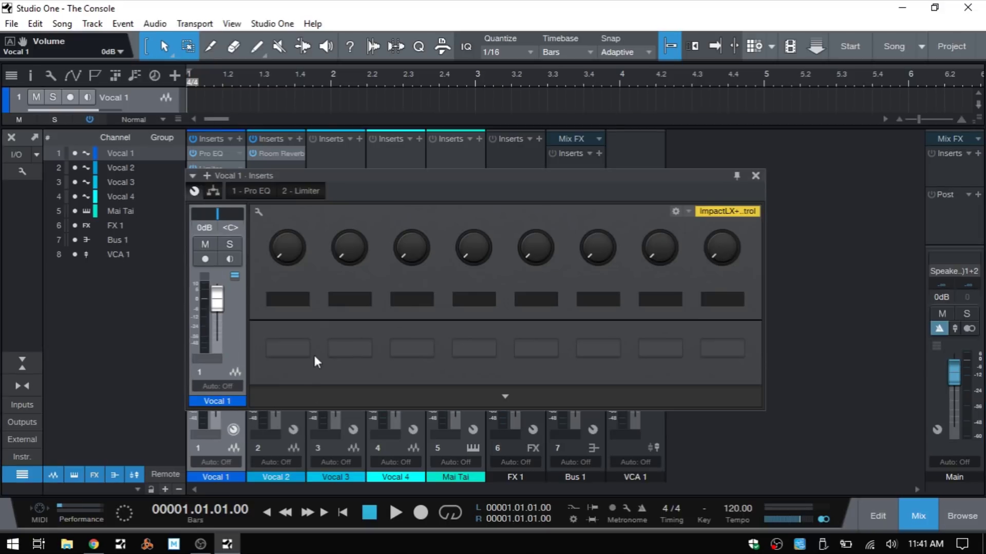
pyautogui.click(755, 176)
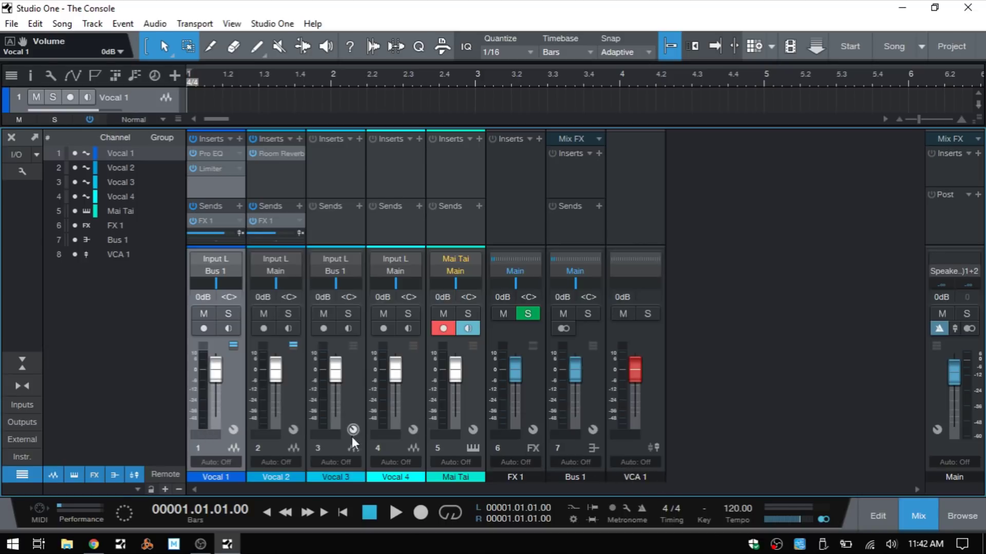
# Step: Assign Vocal 1 to VCA 1 and ride the VCA 1 fader
pyautogui.click(205, 432)
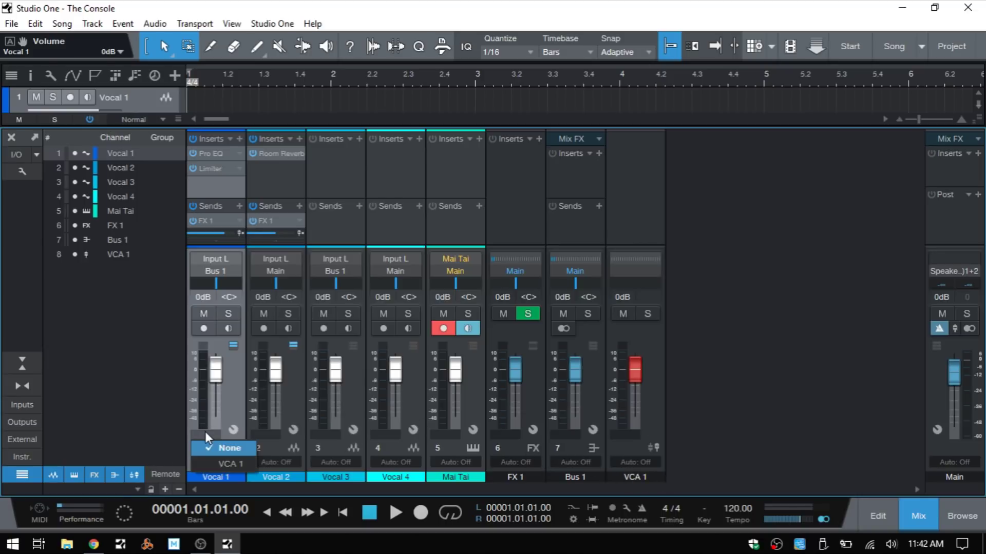
pyautogui.click(220, 463)
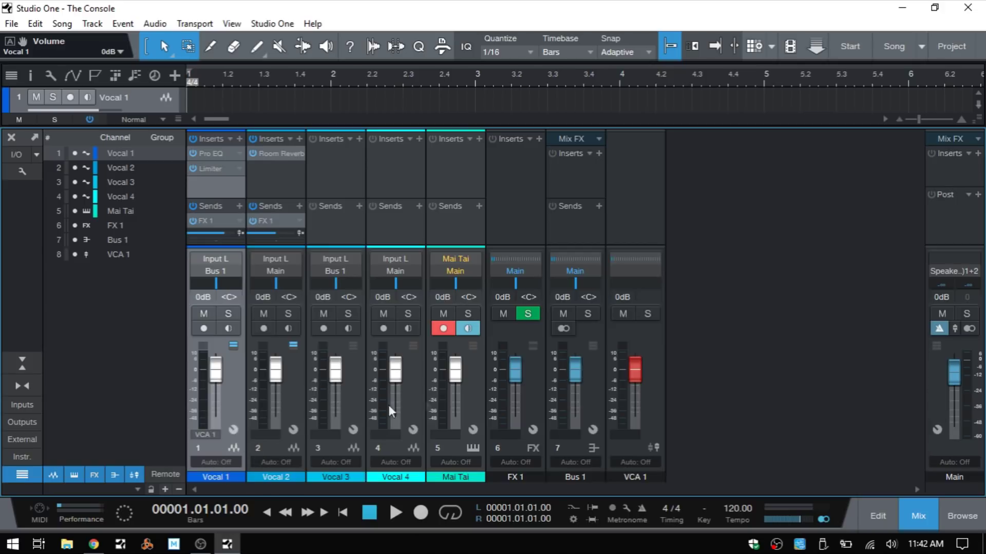
pyautogui.moveTo(636, 372)
pyautogui.mouseDown()
pyautogui.moveTo(633, 411)
pyautogui.moveTo(633, 372)
pyautogui.mouseUp()
# Step: Remove the VCA 1 channel and add a new VCA channel to the console
pyautogui.rightClick(655, 374)
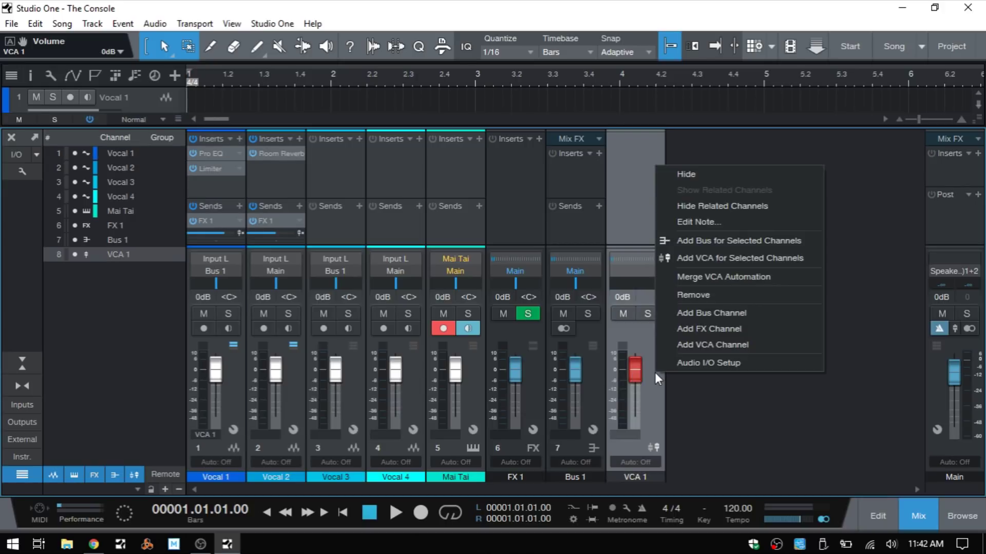
pyautogui.click(693, 295)
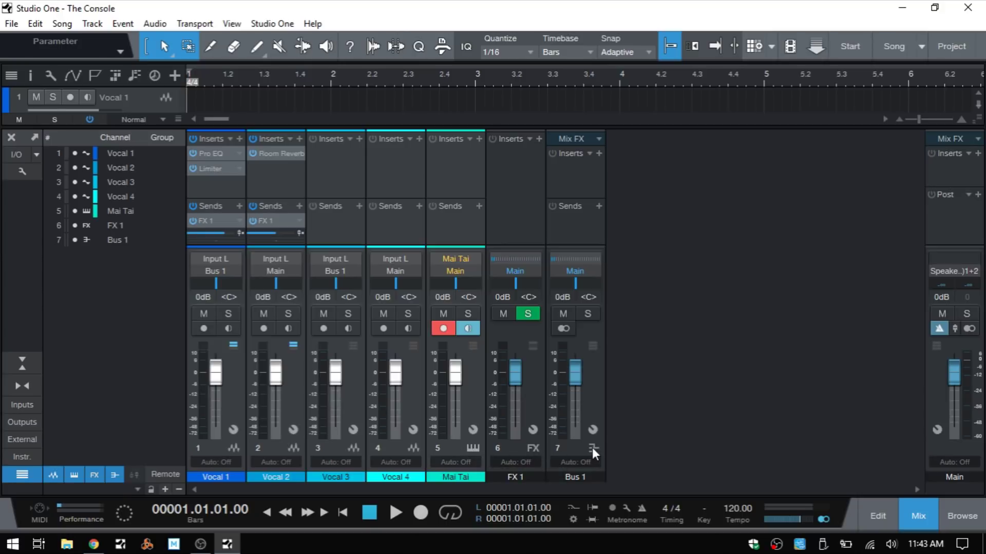
pyautogui.rightClick(720, 331)
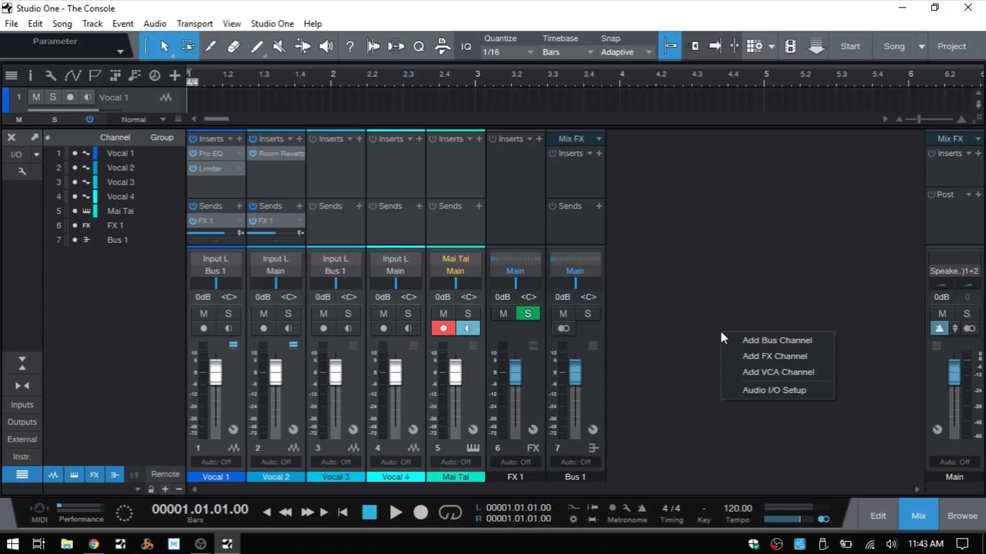
pyautogui.click(741, 373)
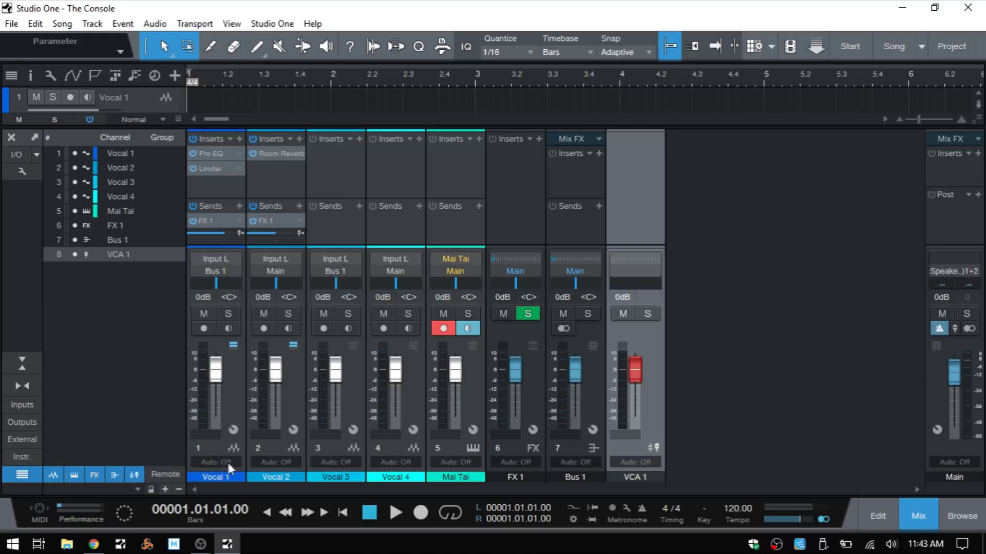
pyautogui.click(213, 463)
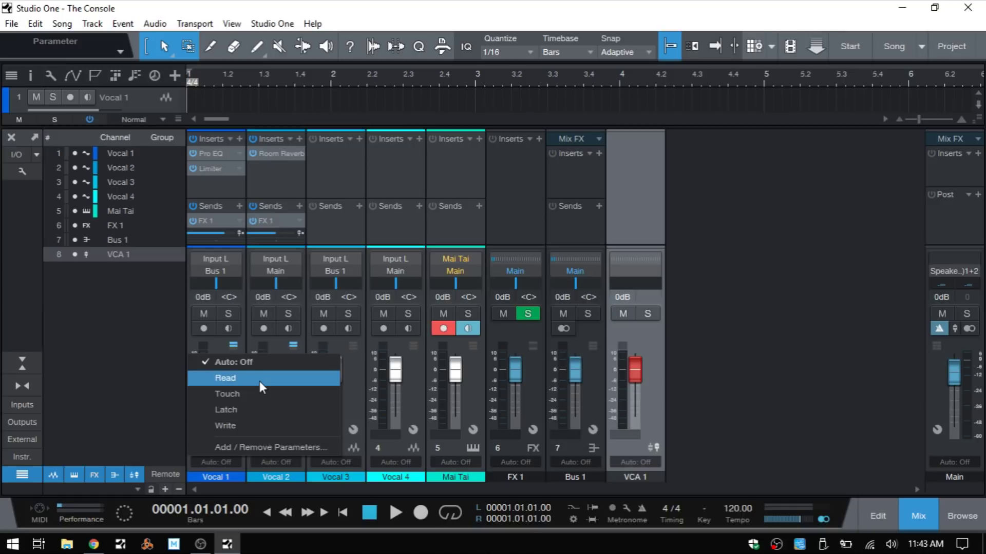
pyautogui.click(257, 447)
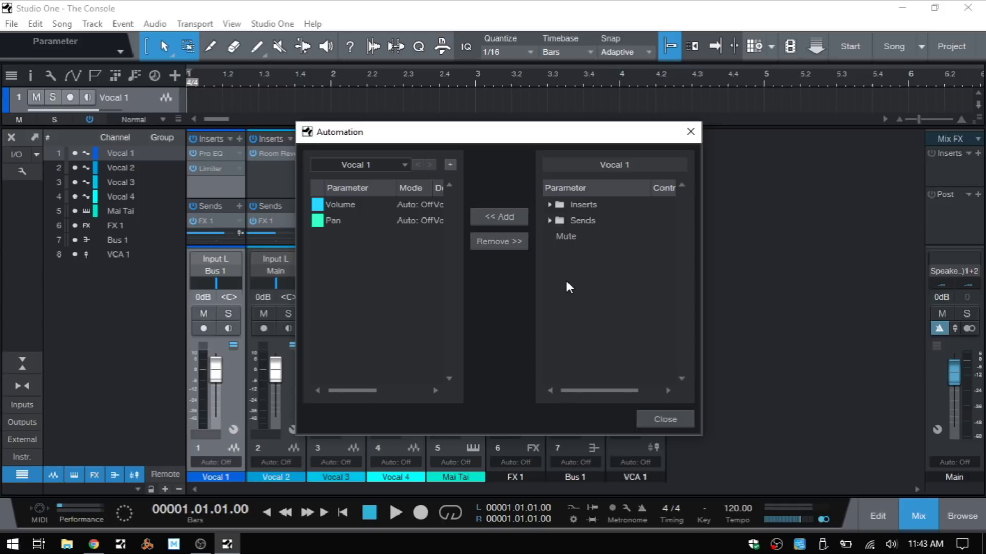
pyautogui.click(659, 418)
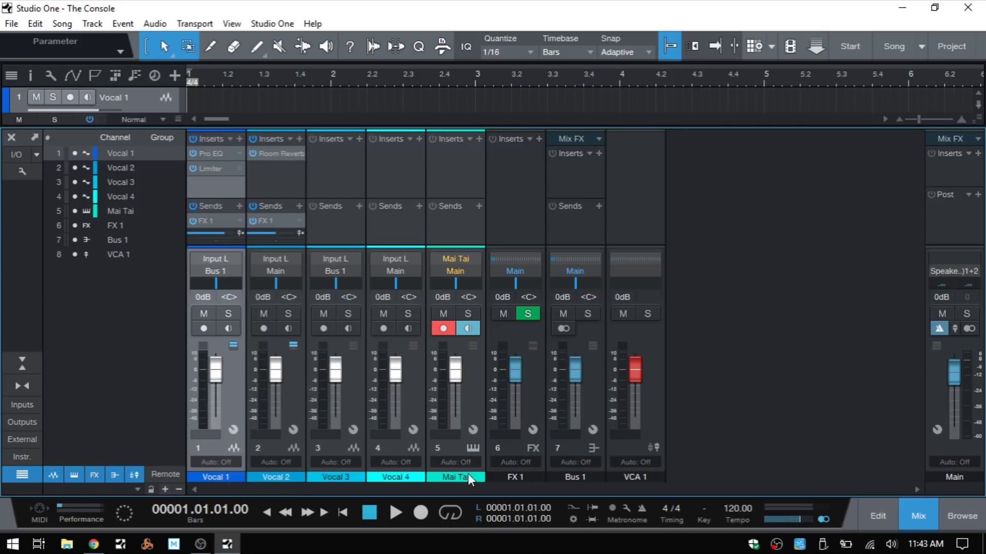
pyautogui.doubleClick(213, 476)
# Step: Rename the Vocal 1 channel to 'Rename' and colour it red
pyautogui.write('Rename')
pyautogui.press('Return')
pyautogui.moveTo(212, 477); pyautogui.dragTo(474, 382)
# Step: Load Console Shaper as the Main channel's Mix FX
pyautogui.click(978, 140)
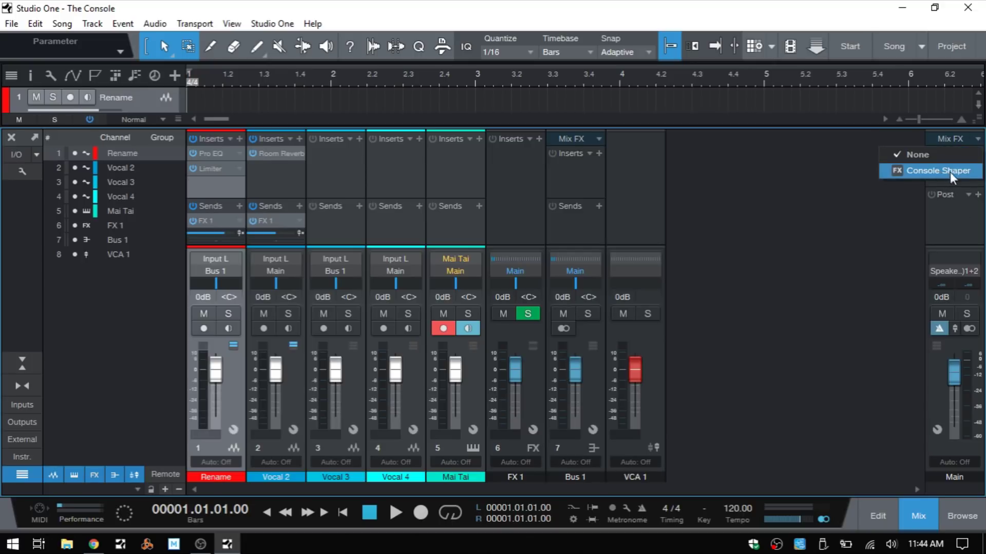
pyautogui.click(935, 171)
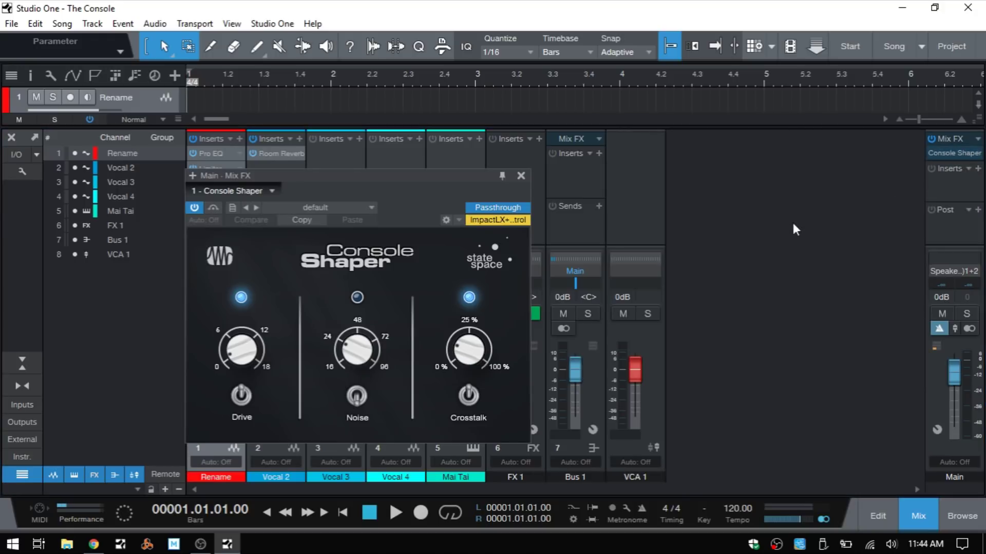
pyautogui.click(521, 175)
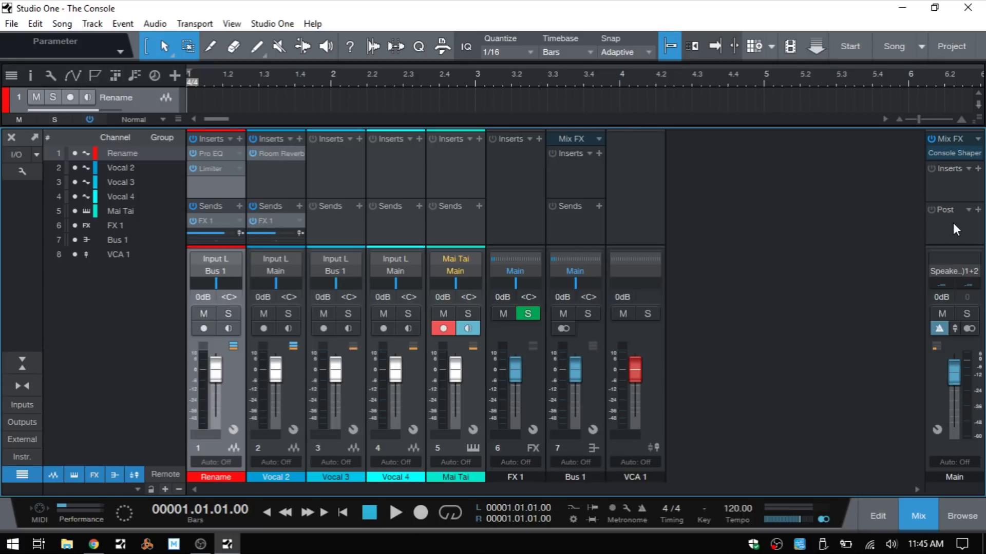
pyautogui.click(949, 274)
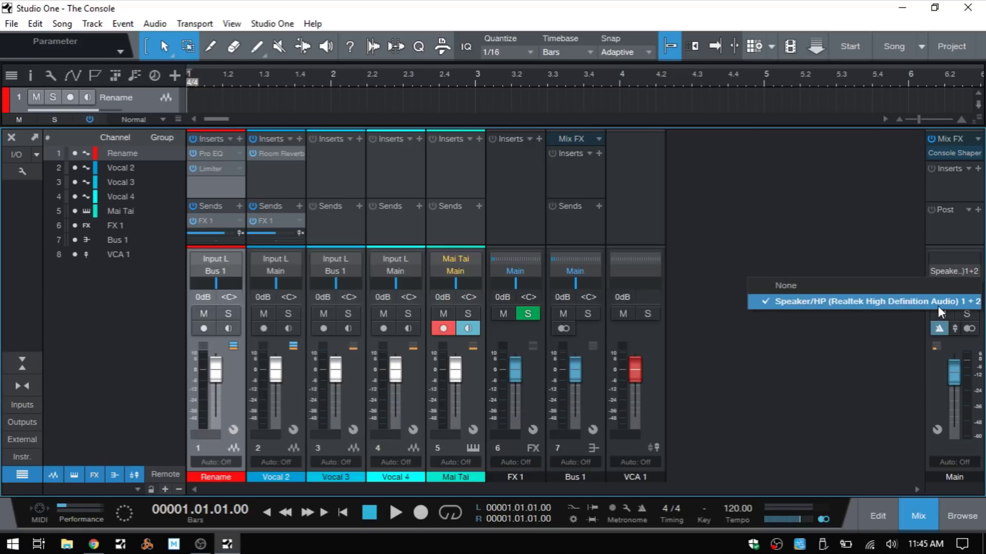
# Step: Turn the metronome click on and set its volume to -6.6 dB on Main's fader
pyautogui.click(831, 361)
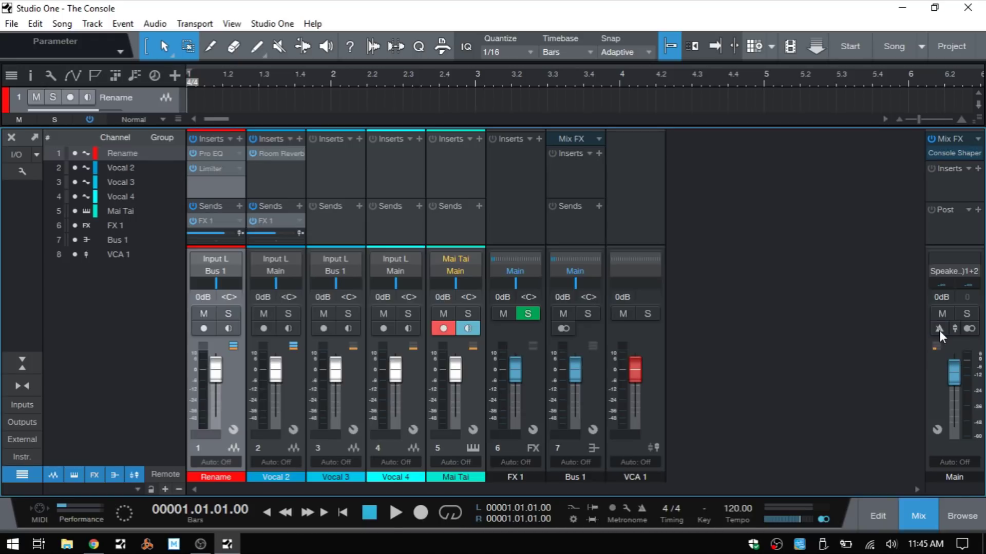
pyautogui.click(939, 330)
pyautogui.click(954, 329)
pyautogui.moveTo(953, 368)
pyautogui.mouseDown()
pyautogui.moveTo(956, 465)
pyautogui.moveTo(955, 339)
pyautogui.moveTo(955, 371)
pyautogui.mouseUp()
pyautogui.click(953, 330)
pyautogui.click(970, 330)
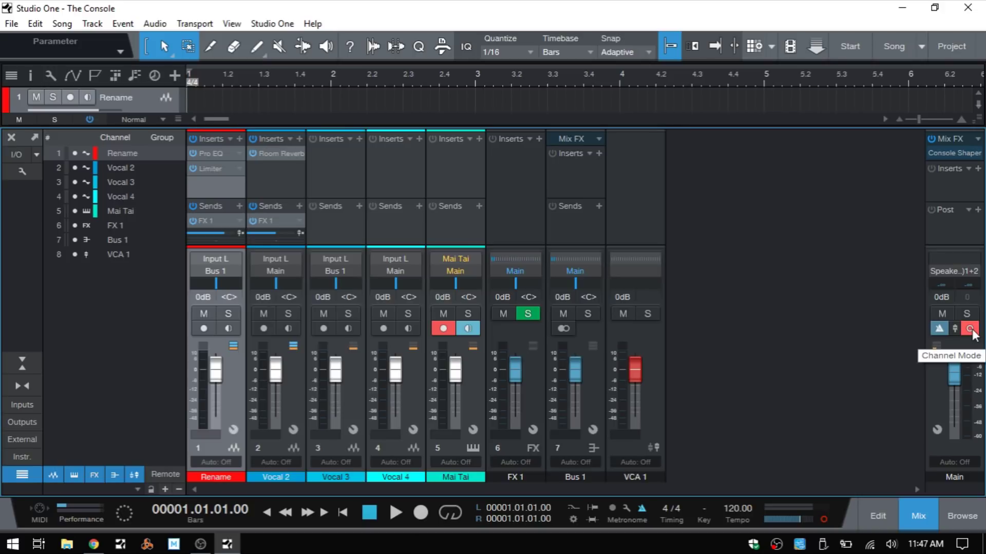
pyautogui.click(971, 330)
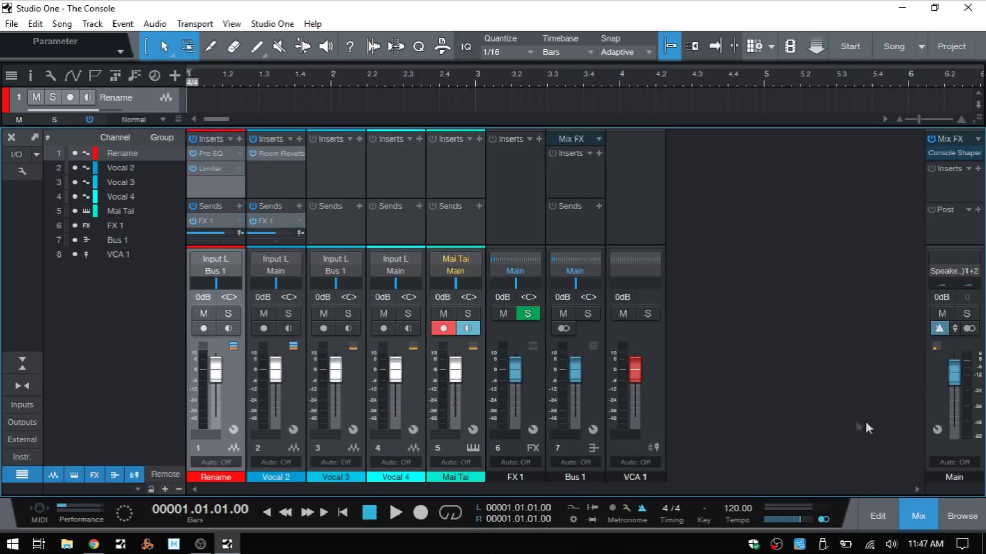
pyautogui.click(936, 429)
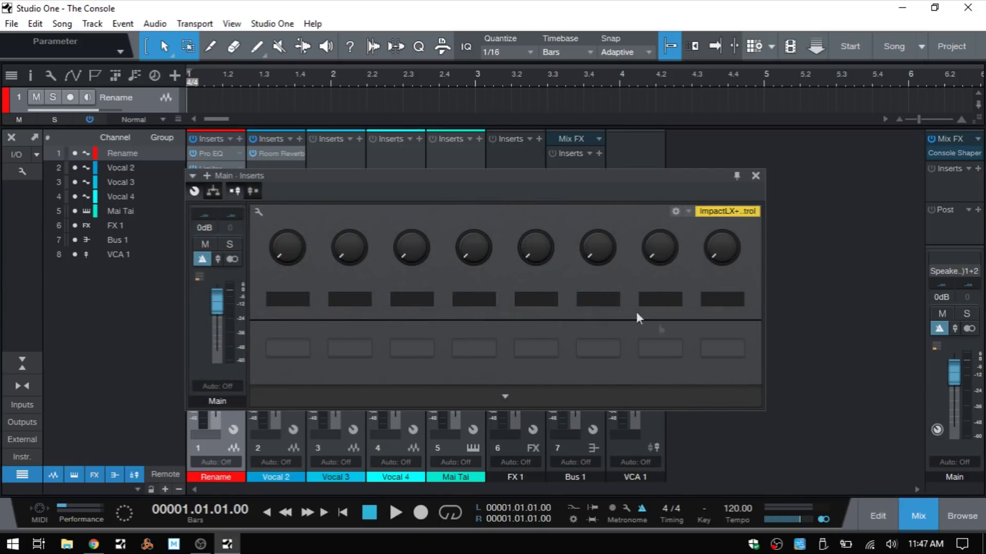
pyautogui.click(756, 176)
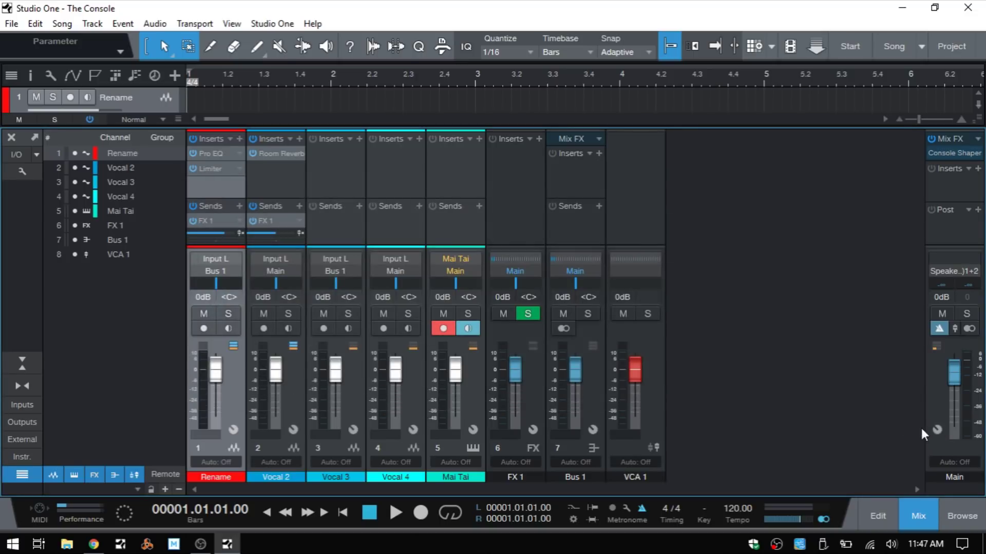
pyautogui.click(947, 460)
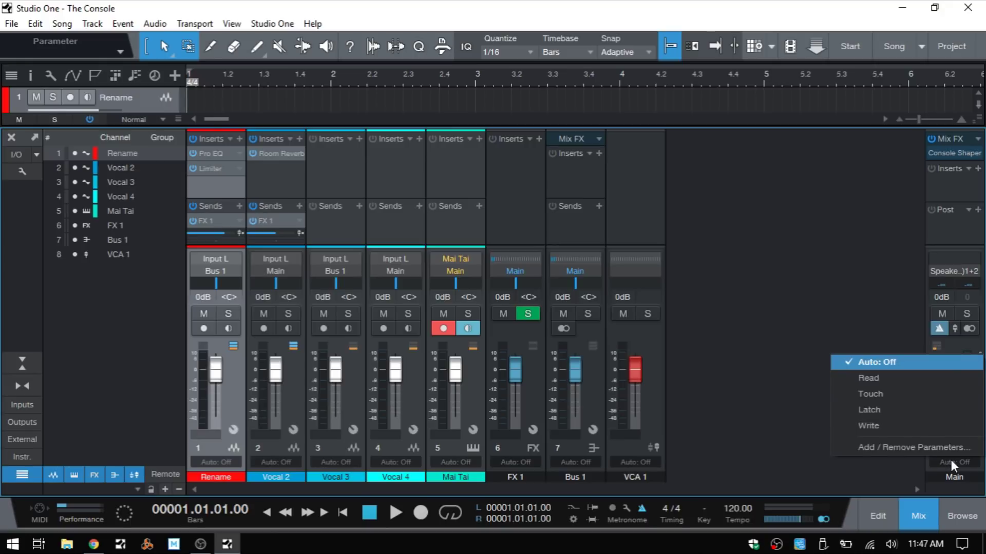
pyautogui.click(783, 427)
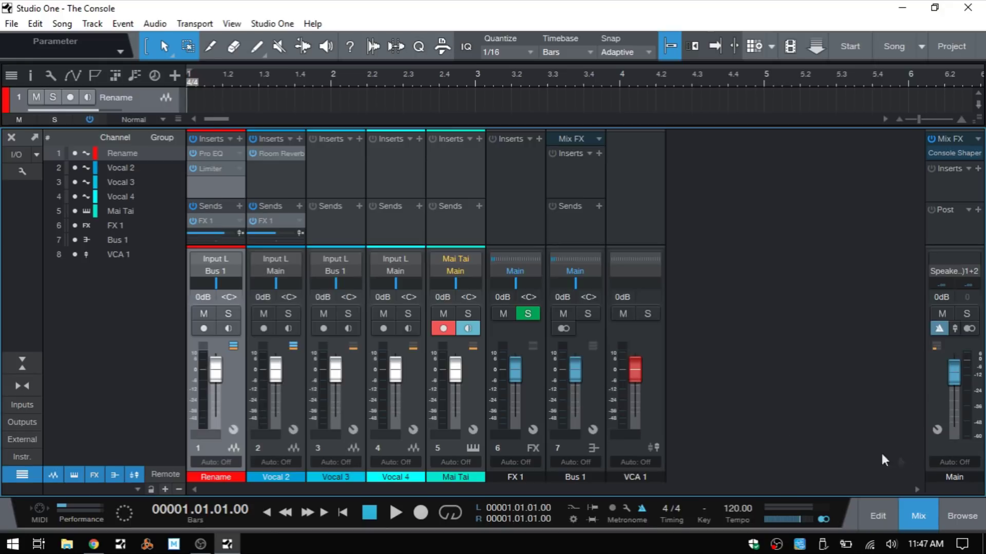